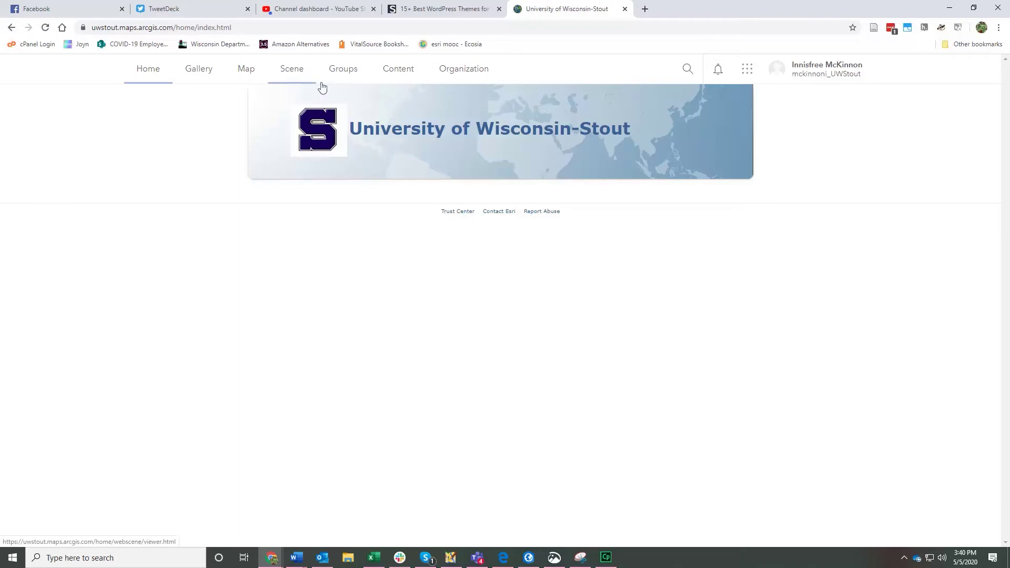
Launch StoryMaps from the app launcher and open the untitled StoryMap item in the story editor.
{"action": "left_click", "coordinate": [748, 74]}
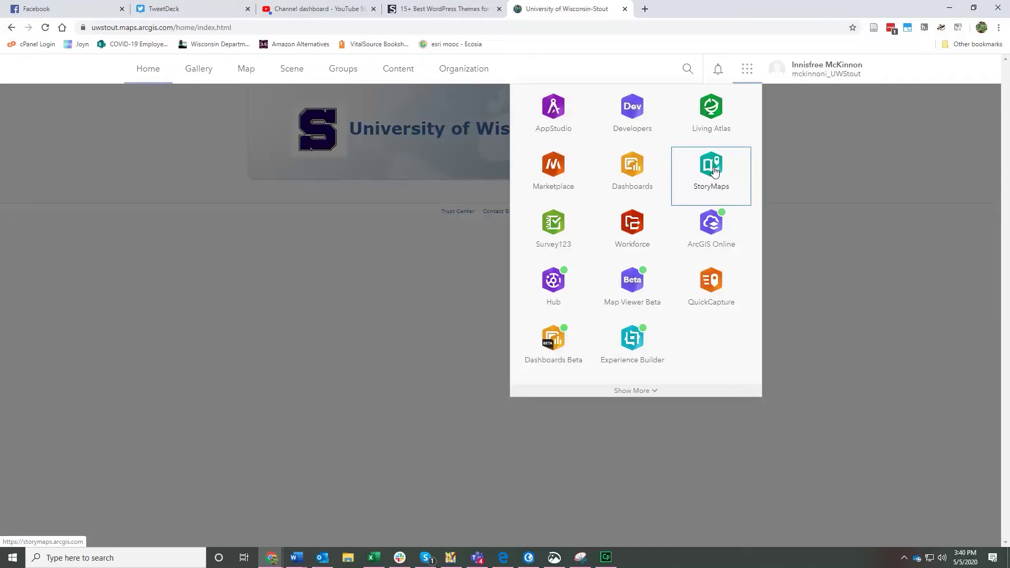
{"action": "left_click", "coordinate": [711, 167]}
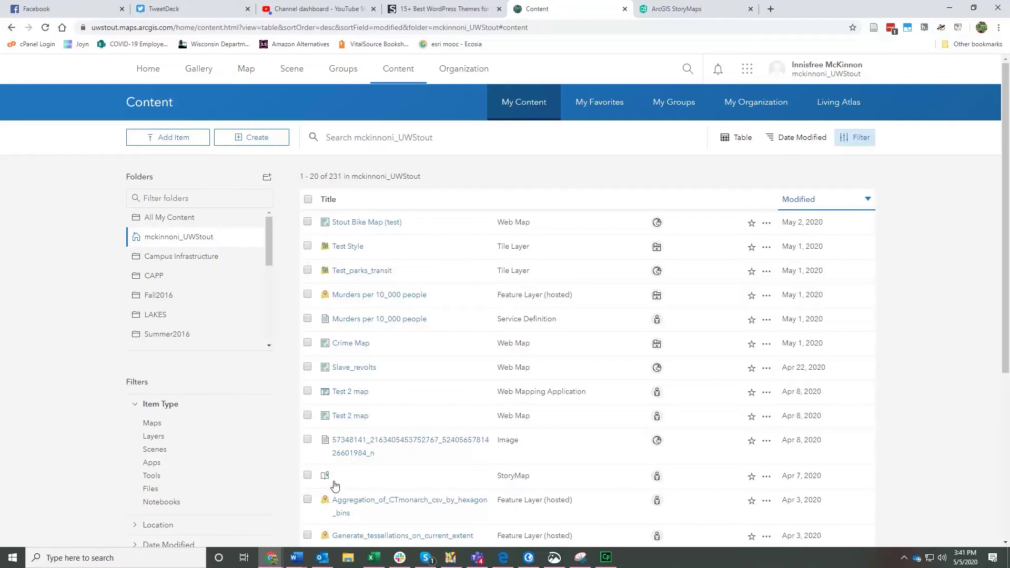
{"action": "left_click", "coordinate": [403, 483]}
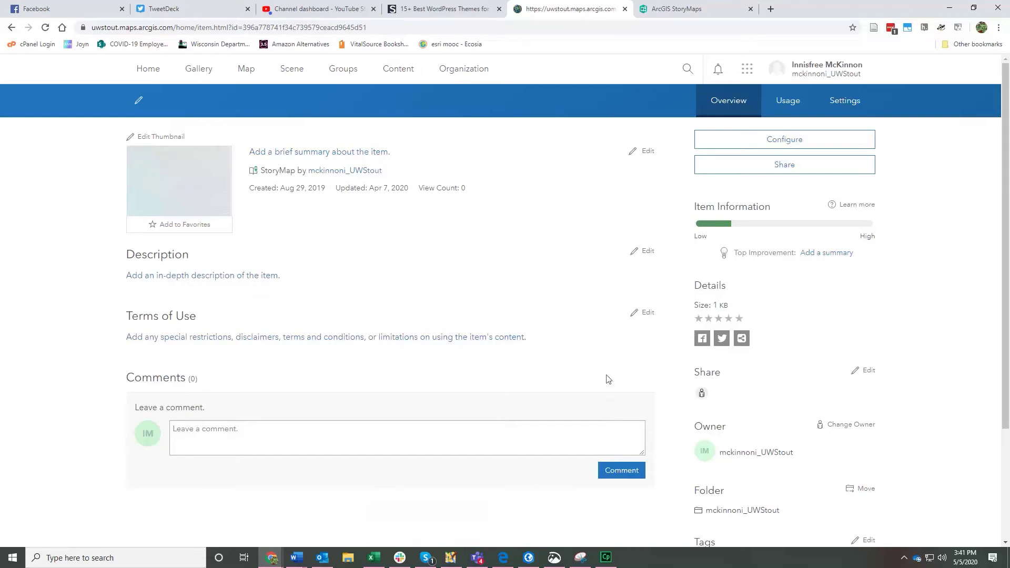
{"action": "left_click", "coordinate": [780, 145]}
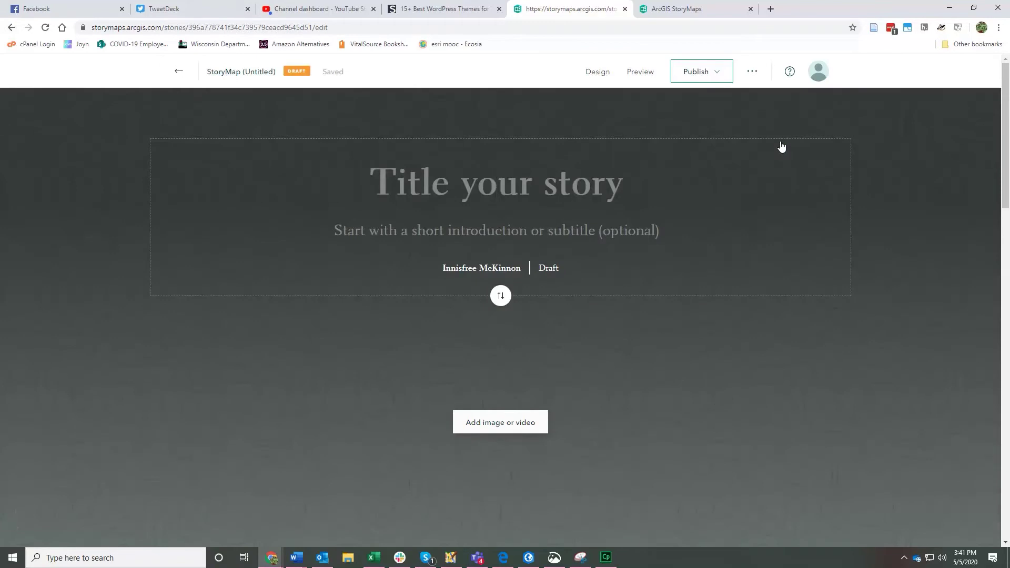
Enter 'Bikes at Stout' as the story title on the cover.
{"action": "scroll", "coordinate": [525, 250], "scroll_direction": "down", "scroll_amount": 6}
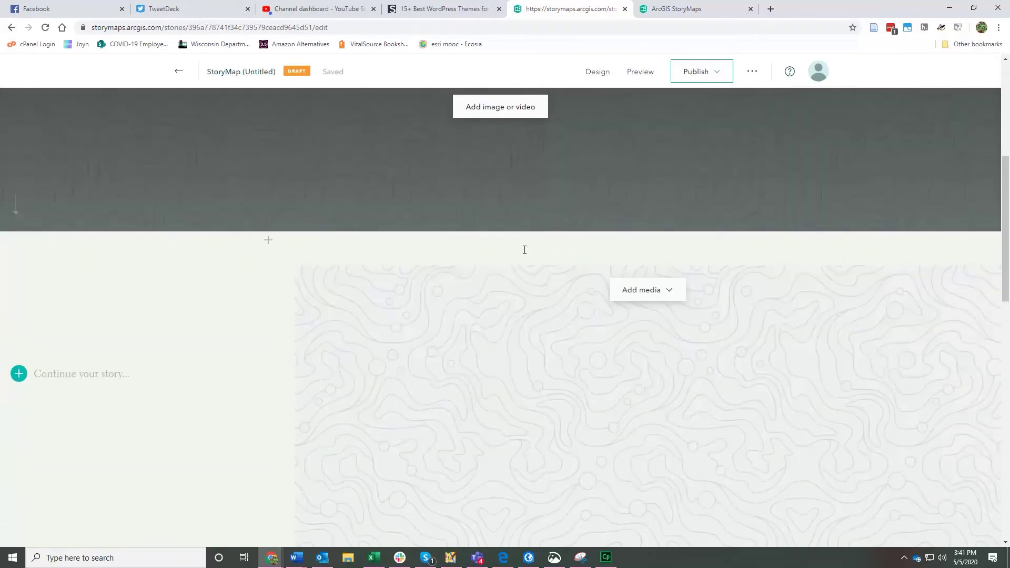
{"action": "scroll", "coordinate": [525, 251], "scroll_direction": "up", "scroll_amount": 3}
{"action": "scroll", "coordinate": [525, 250], "scroll_direction": "down", "scroll_amount": 6}
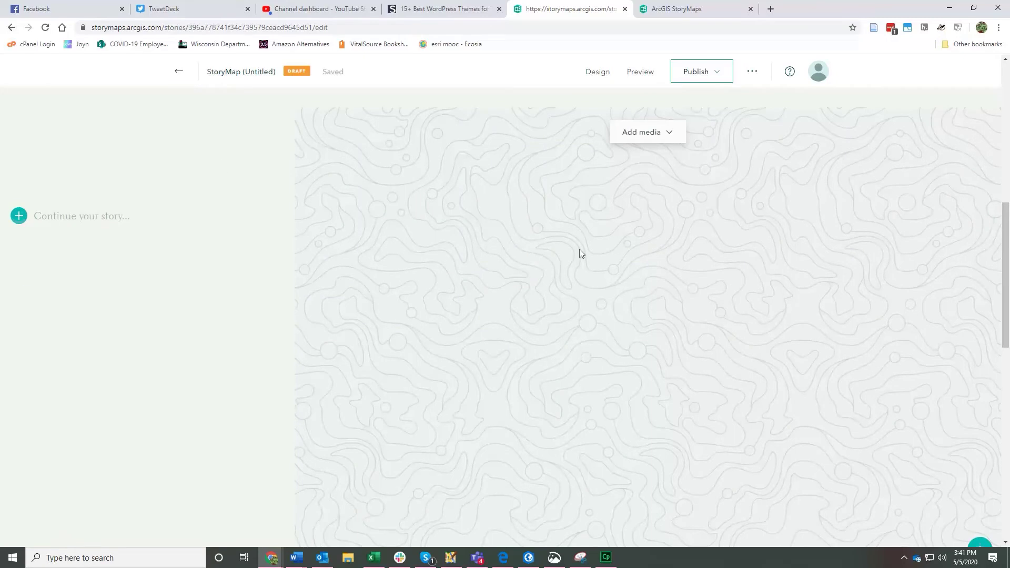
{"action": "scroll", "coordinate": [577, 251], "scroll_direction": "down", "scroll_amount": 10}
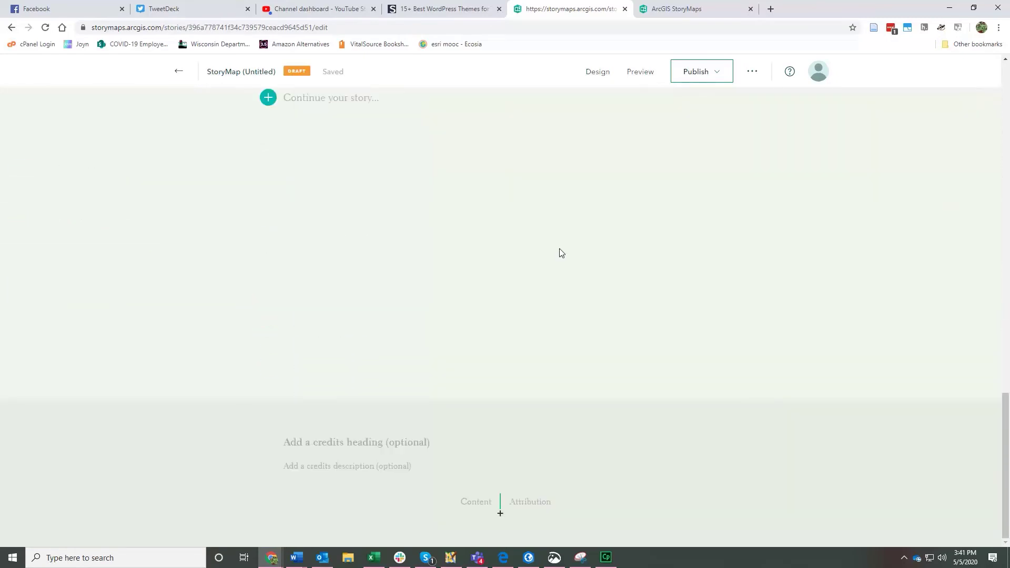
{"action": "scroll", "coordinate": [559, 251], "scroll_direction": "up", "scroll_amount": 10}
{"action": "scroll", "coordinate": [563, 243], "scroll_direction": "up", "scroll_amount": 5}
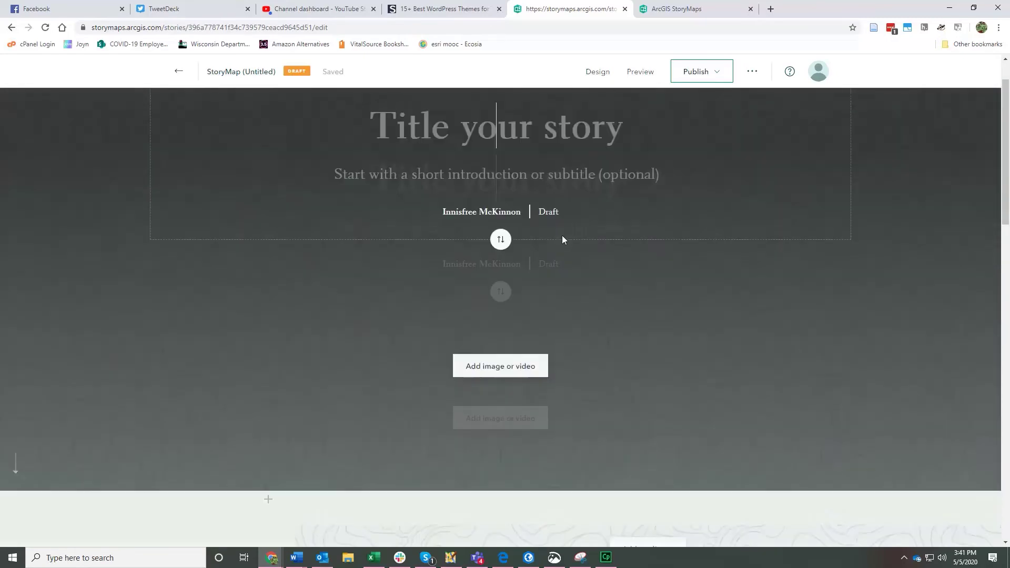
{"action": "left_click", "coordinate": [522, 190]}
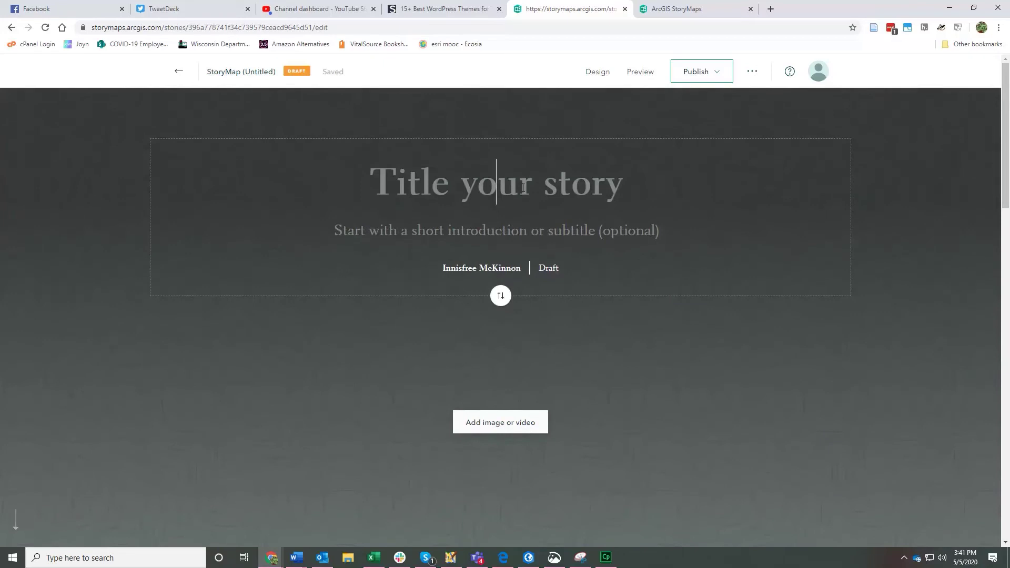
{"action": "type", "text": "Bi"}
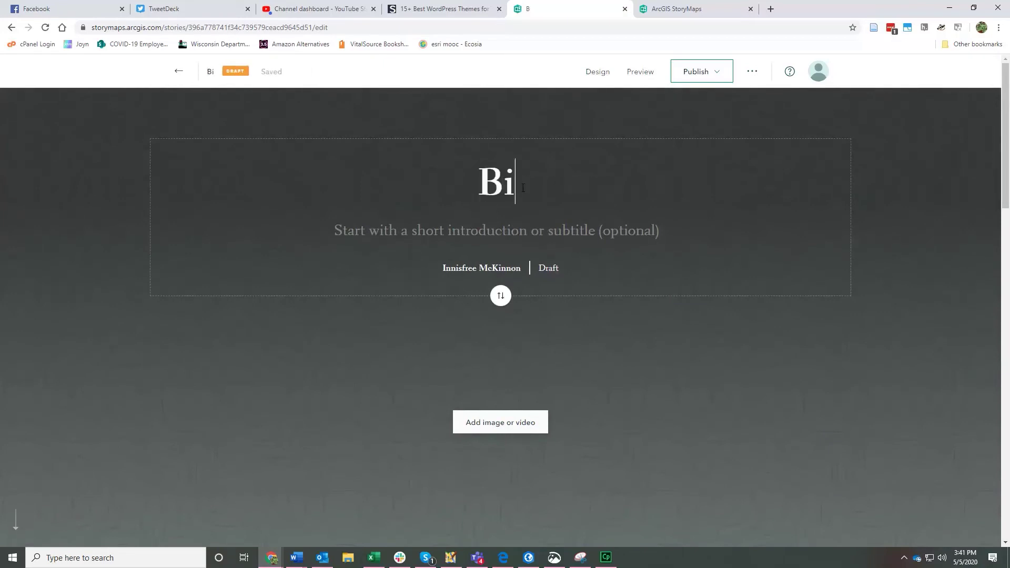
{"action": "type", "text": "kes "}
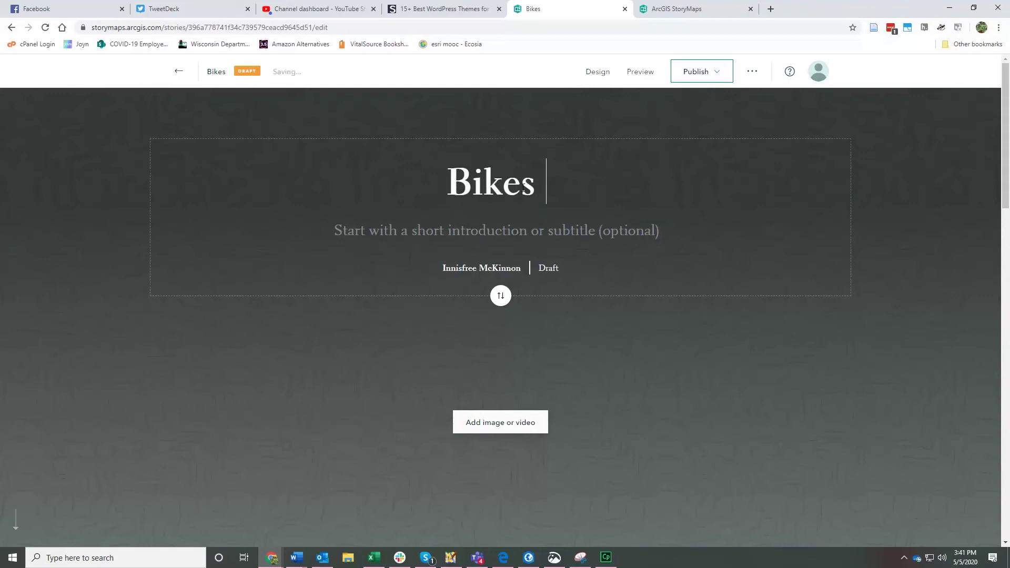
{"action": "type", "text": "at Stout"}
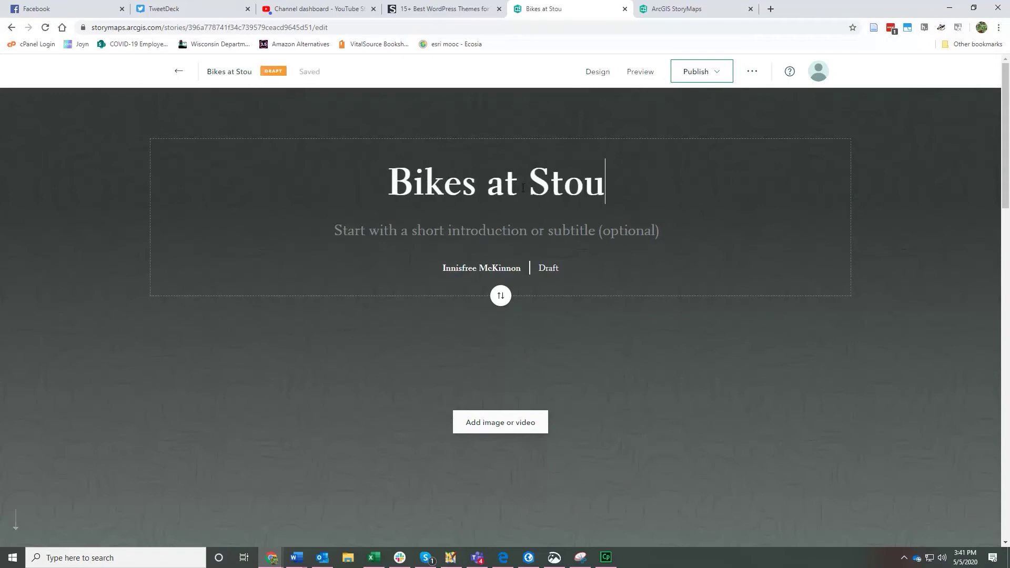
Add the subtitle 'A guide' and cancel adding a cover image or video.
{"action": "left_click", "coordinate": [524, 234]}
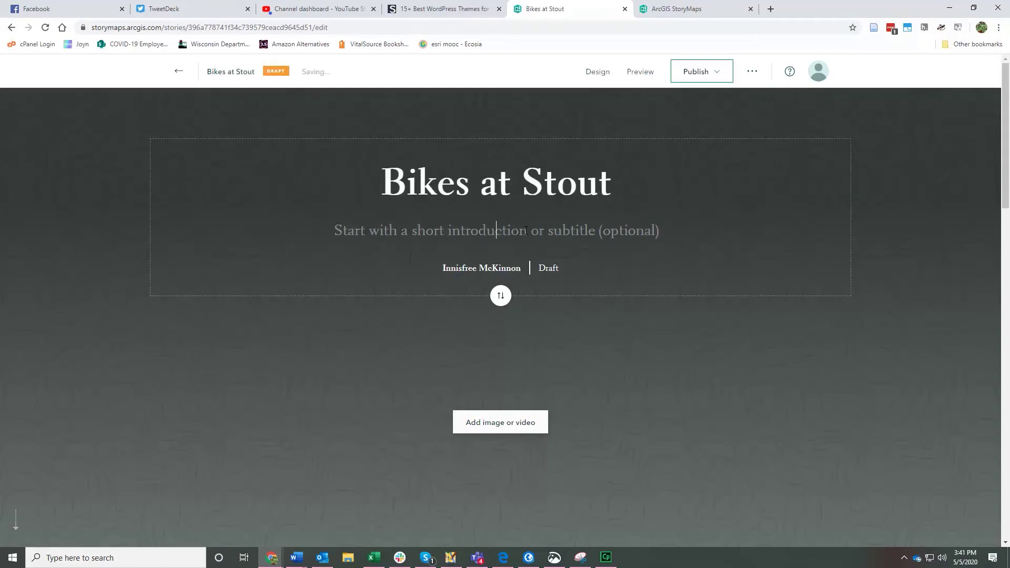
{"action": "type", "text": "A guide"}
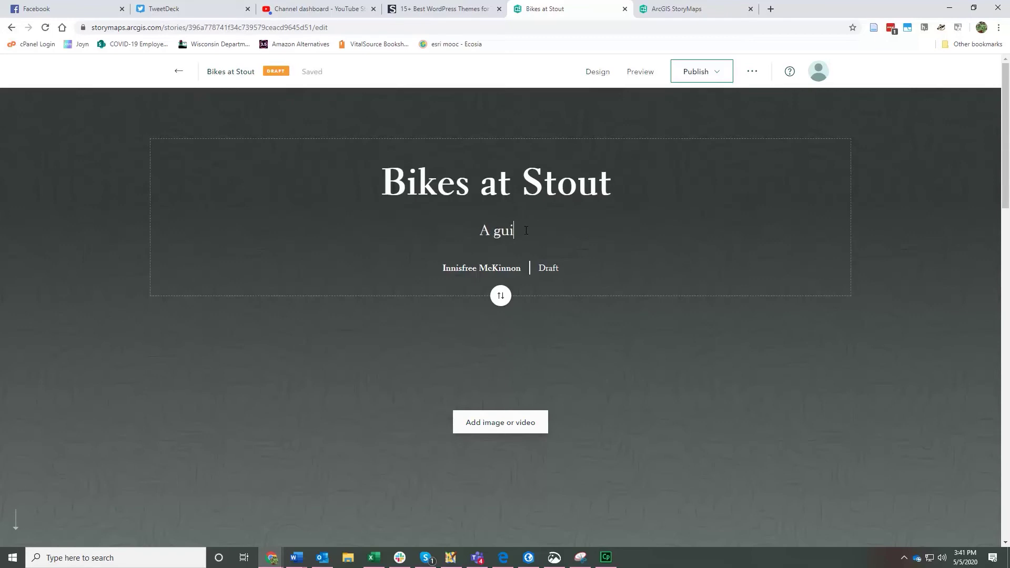
{"action": "left_click", "coordinate": [491, 425]}
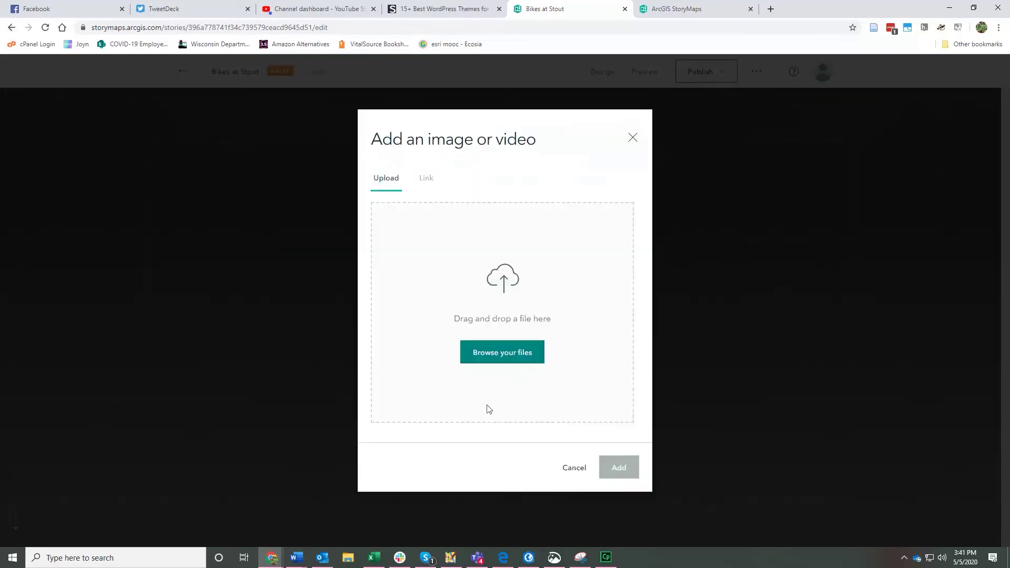
{"action": "left_click", "coordinate": [573, 471]}
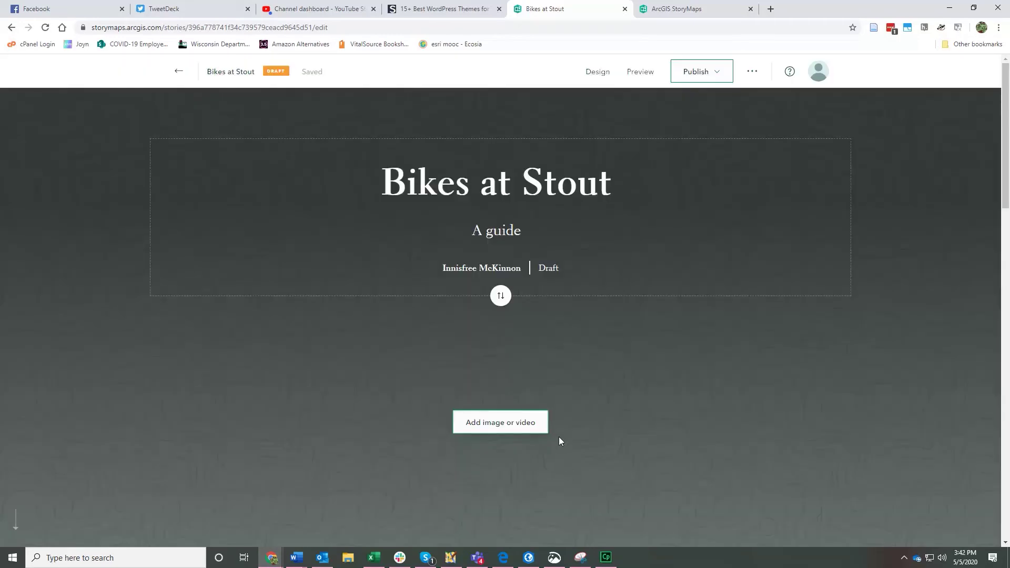
Add a new Map content block below the cover.
{"action": "scroll", "coordinate": [559, 439], "scroll_direction": "down", "scroll_amount": 3}
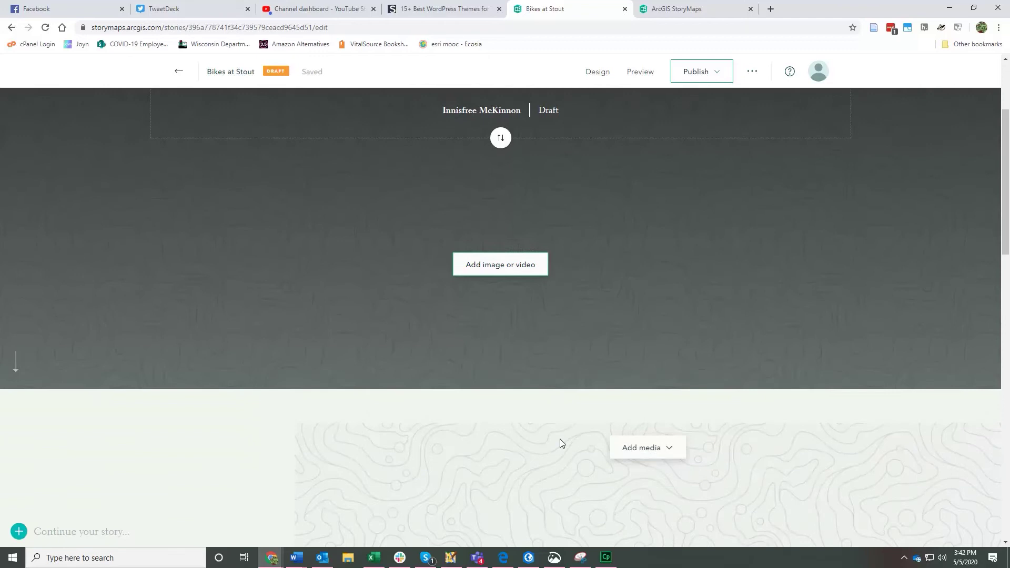
{"action": "scroll", "coordinate": [560, 437], "scroll_direction": "down", "scroll_amount": 3}
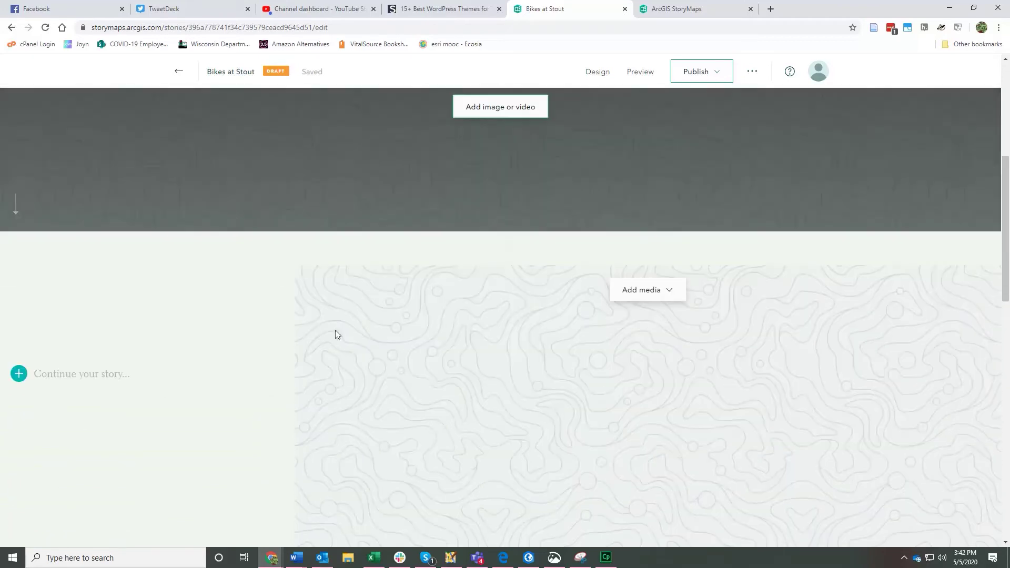
{"action": "left_click", "coordinate": [20, 377]}
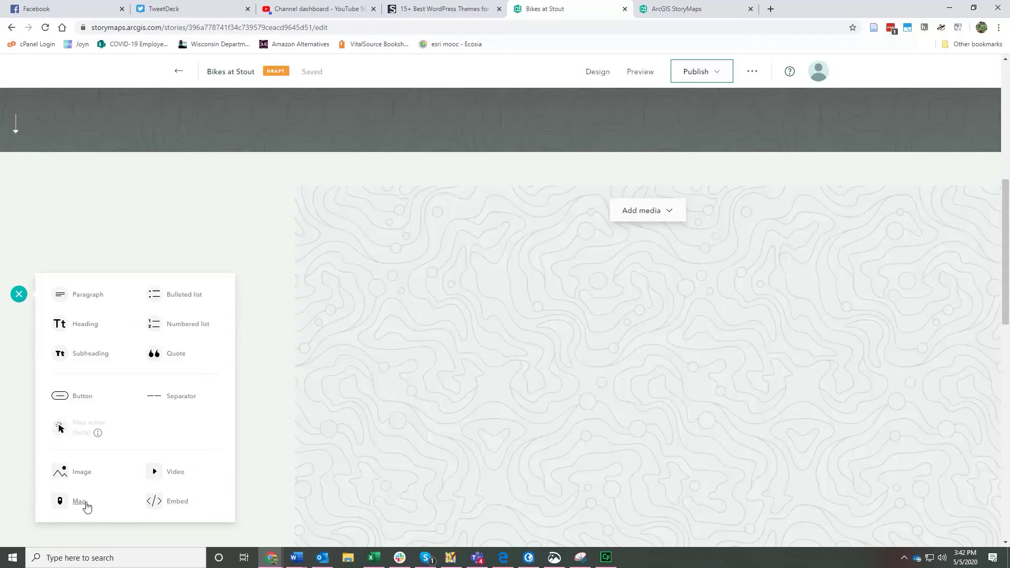
{"action": "left_click", "coordinate": [80, 501]}
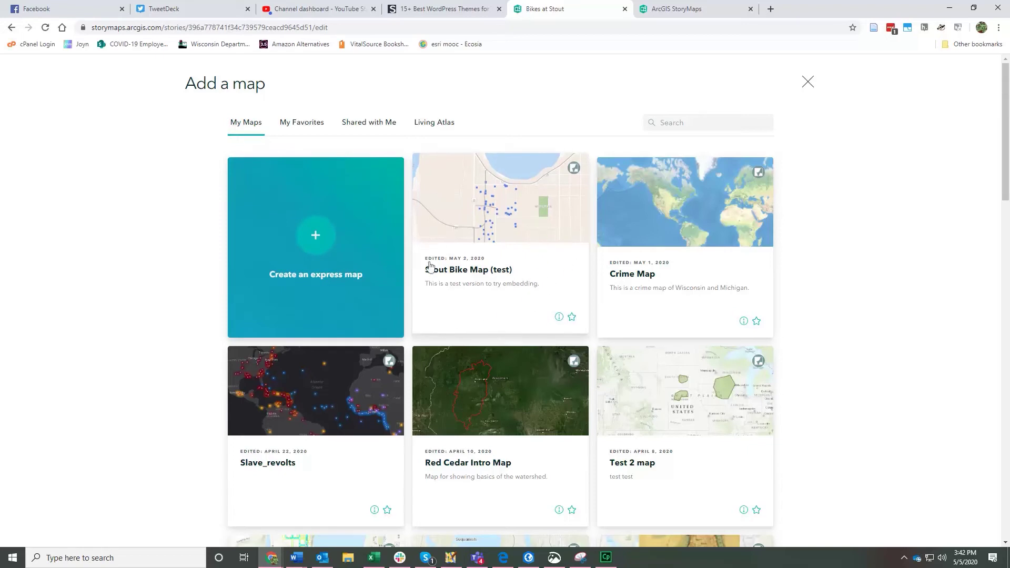
Place the Stout Bike Map (test) web map into the story body.
{"action": "left_click", "coordinate": [500, 224]}
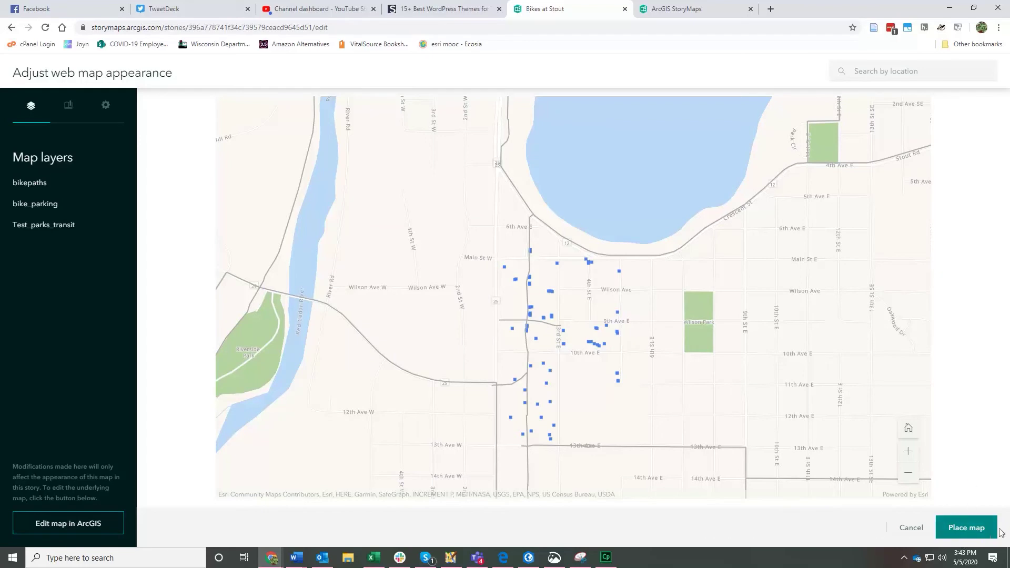
{"action": "left_click", "coordinate": [953, 529]}
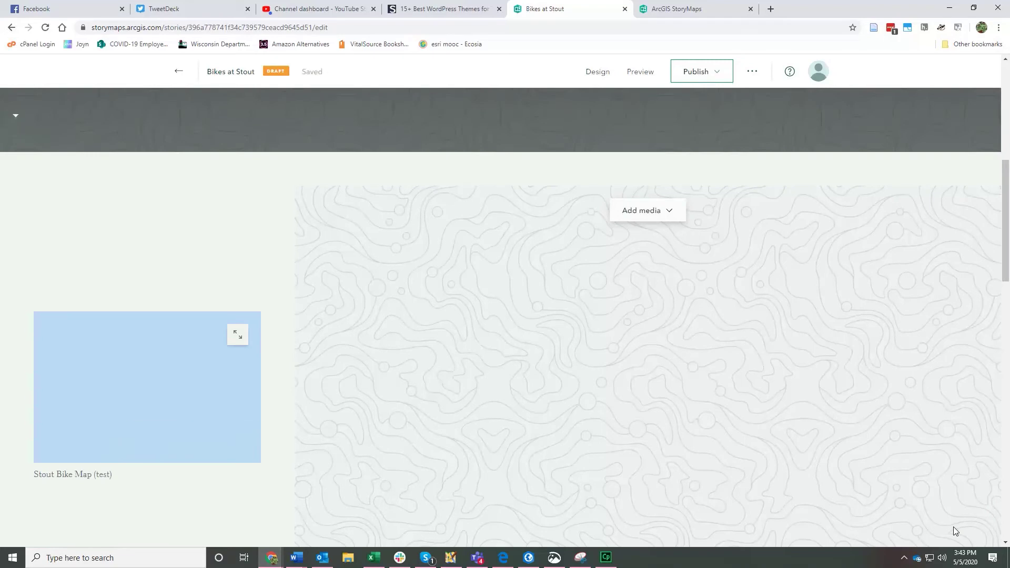
{"action": "mouse_move", "coordinate": [131, 365]}
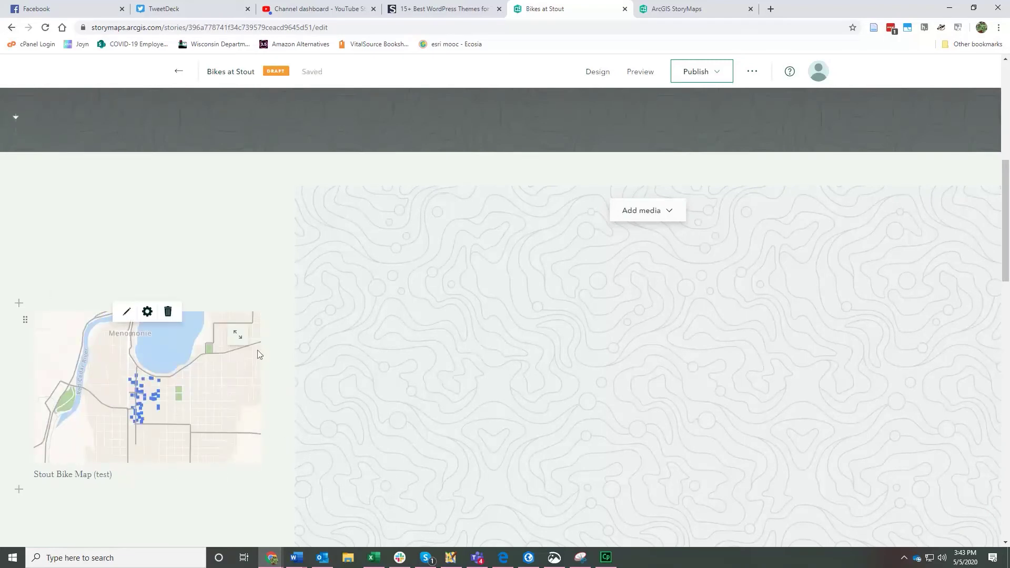
{"action": "scroll", "coordinate": [206, 387], "scroll_direction": "down", "scroll_amount": 2}
{"action": "scroll", "coordinate": [211, 390], "scroll_direction": "up", "scroll_amount": 3}
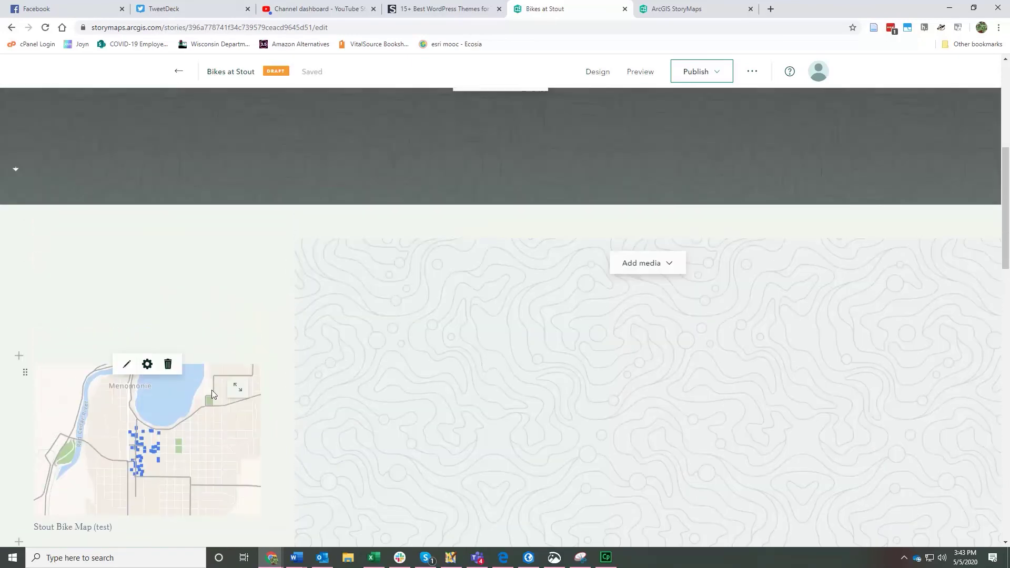
{"action": "scroll", "coordinate": [228, 392], "scroll_direction": "down", "scroll_amount": 1}
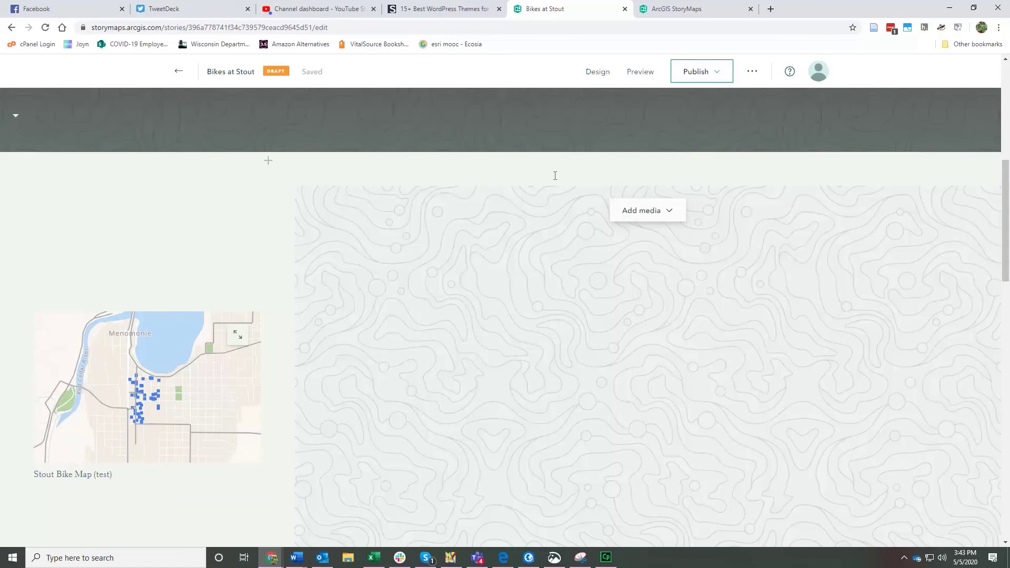
Add a map to the empty slide and pick the Crime Map from My Maps.
{"action": "left_click", "coordinate": [662, 212]}
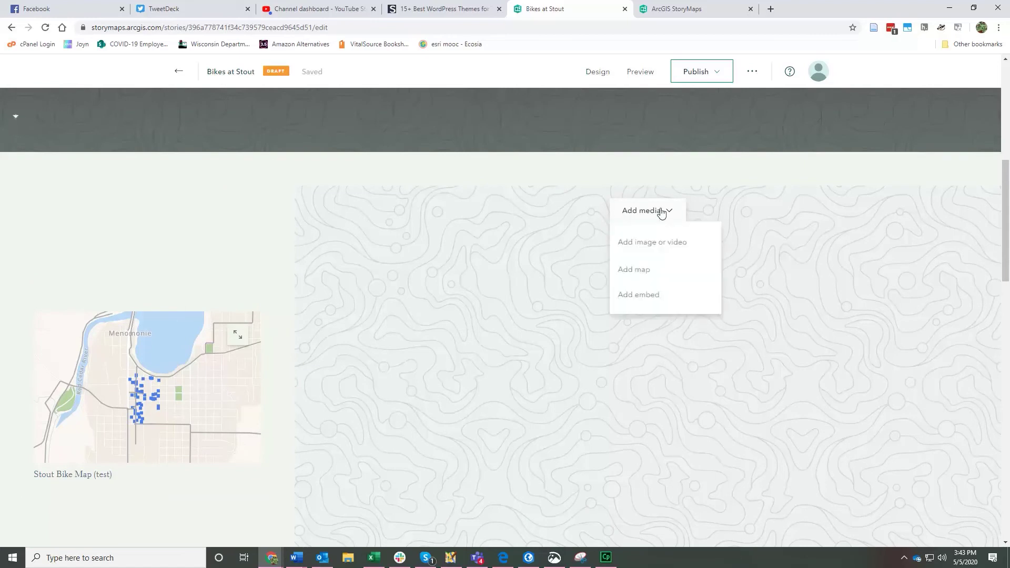
{"action": "left_click", "coordinate": [646, 279]}
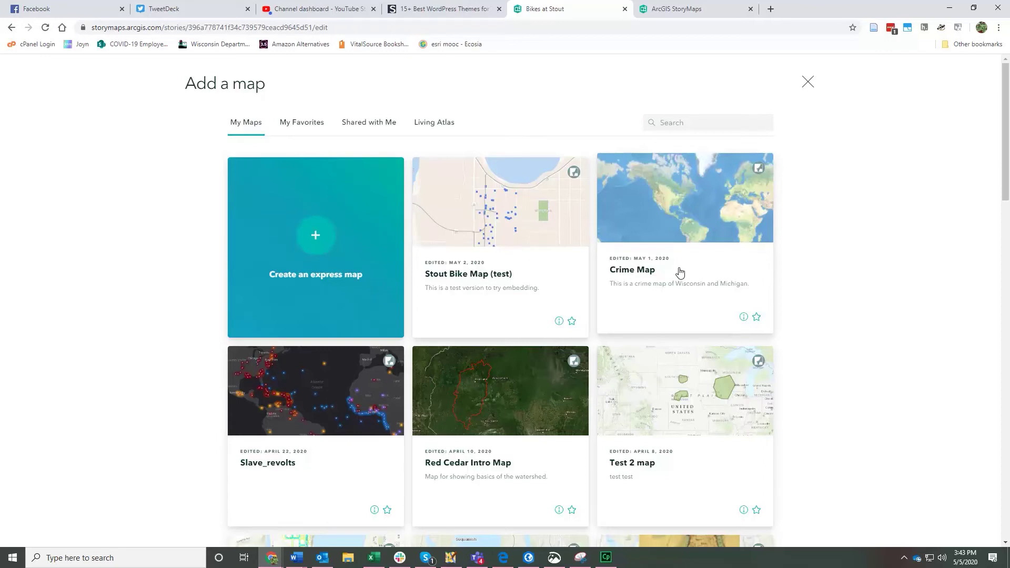
{"action": "scroll", "coordinate": [412, 263], "scroll_direction": "down", "scroll_amount": 3}
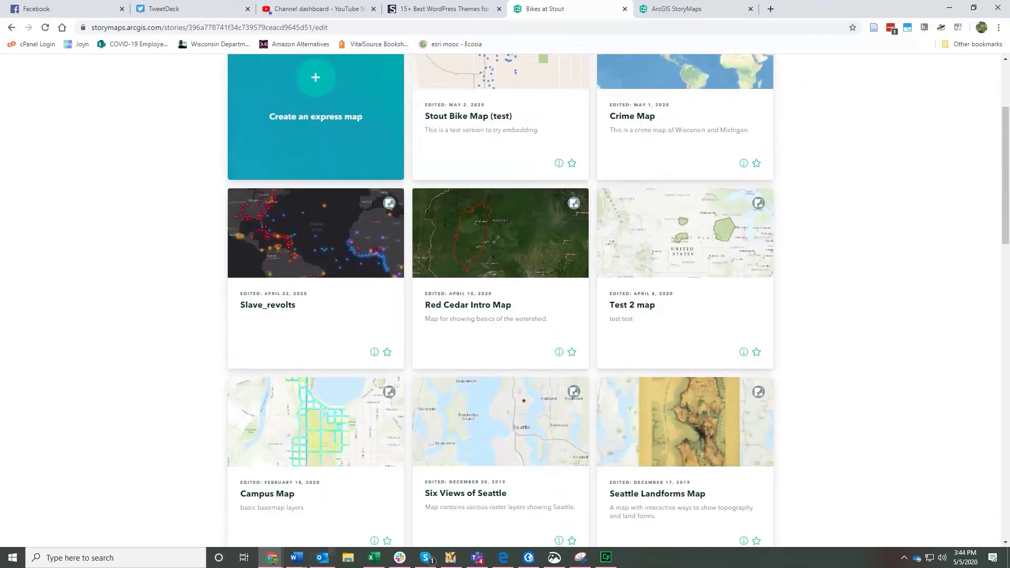
{"action": "scroll", "coordinate": [652, 229], "scroll_direction": "down", "scroll_amount": 12}
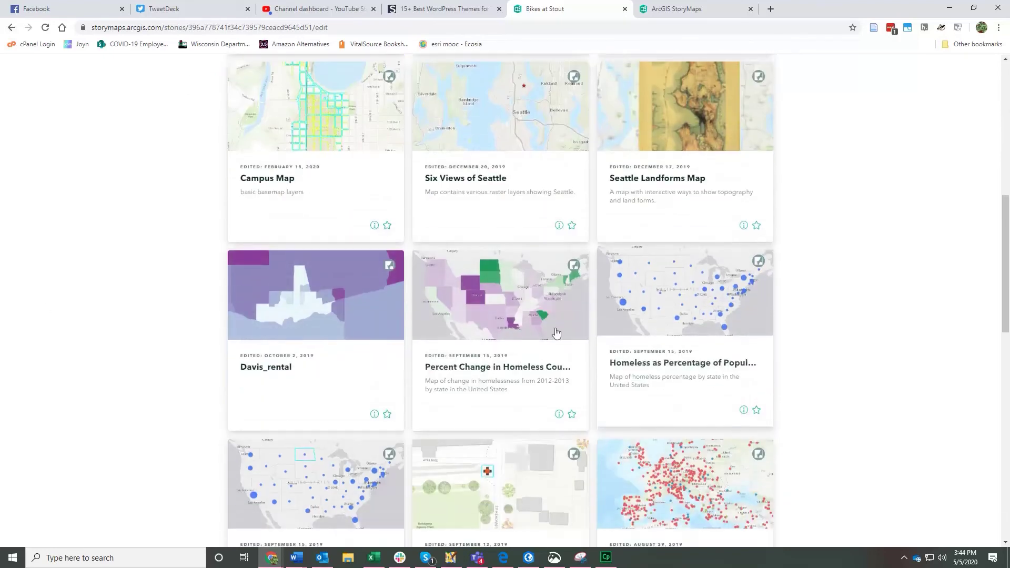
{"action": "scroll", "coordinate": [415, 247], "scroll_direction": "down", "scroll_amount": 6}
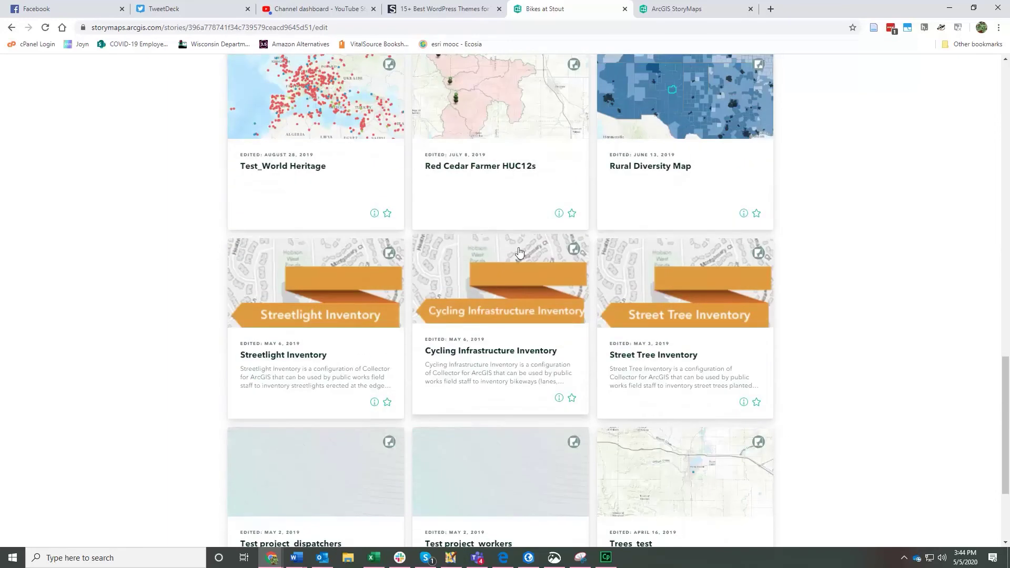
{"action": "scroll", "coordinate": [532, 251], "scroll_direction": "up", "scroll_amount": 13}
{"action": "scroll", "coordinate": [544, 234], "scroll_direction": "up", "scroll_amount": 8}
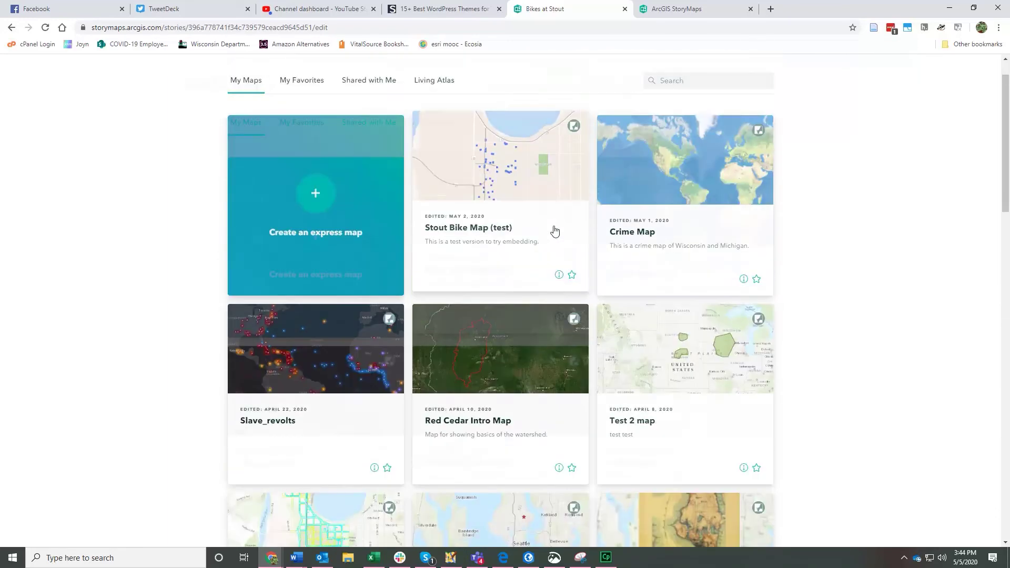
{"action": "left_click", "coordinate": [661, 226]}
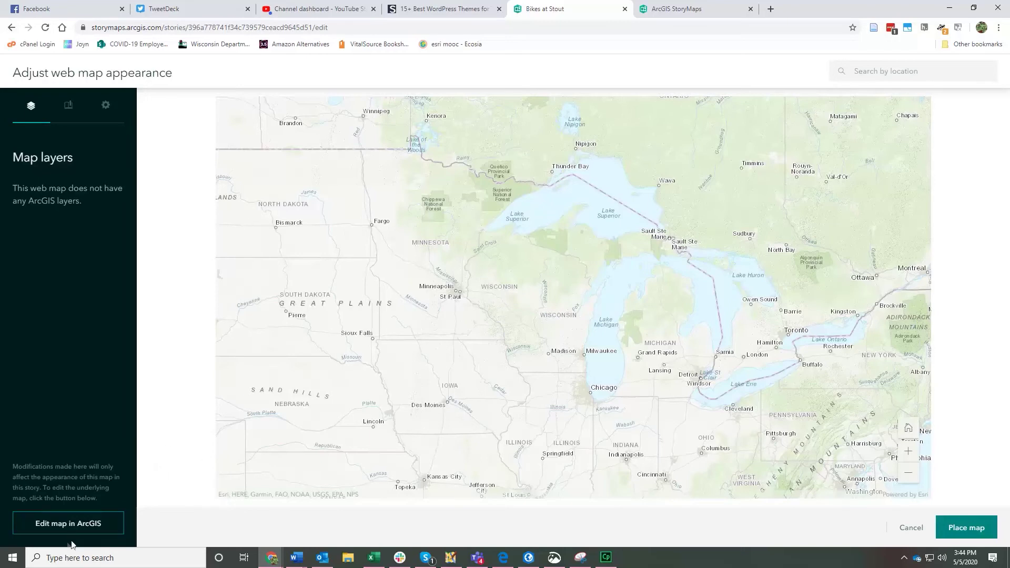
Open the Crime Map in Map Viewer, dismiss the unsupported-layers error, and return to Bikes at Stout.
{"action": "left_click", "coordinate": [62, 523]}
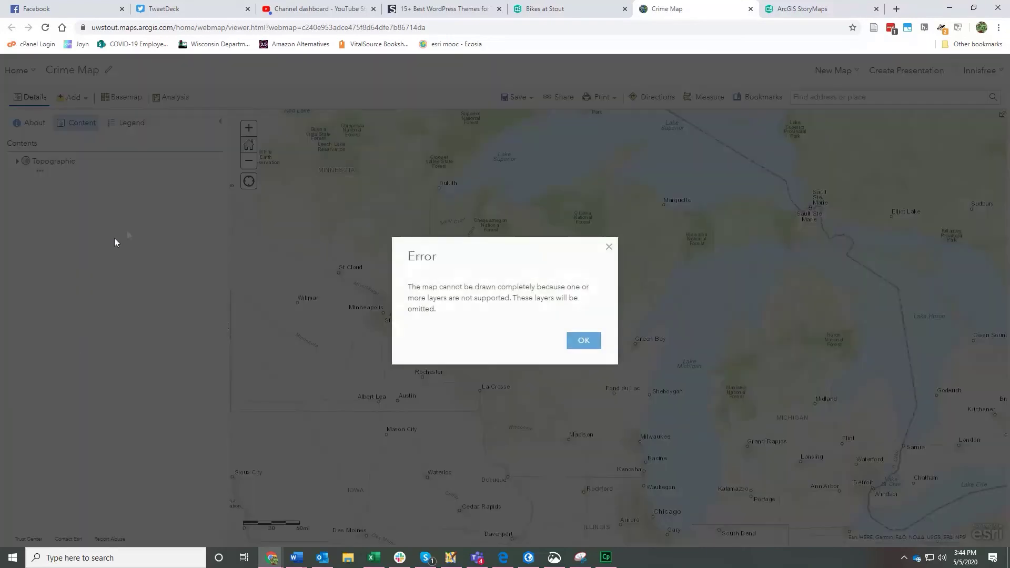
{"action": "left_click", "coordinate": [592, 343]}
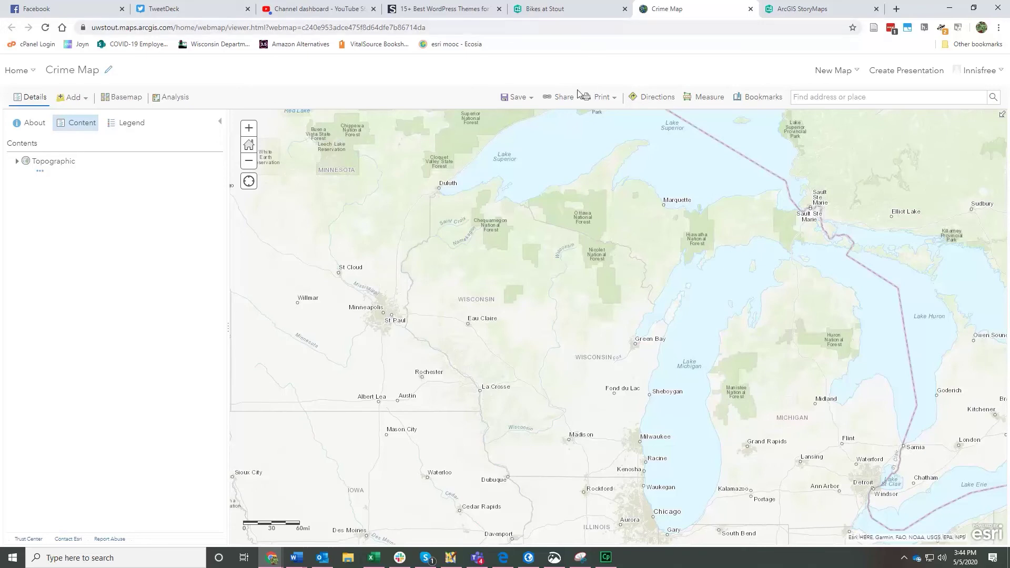
{"action": "left_click", "coordinate": [573, 10]}
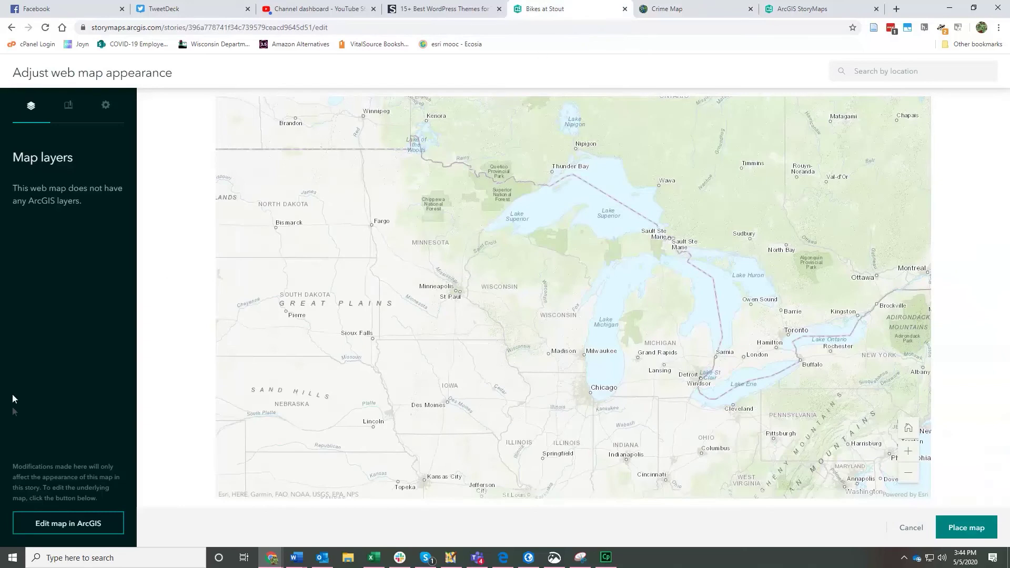
Cancel the web map appearance view and switch to the Crime Map tab.
{"action": "left_click", "coordinate": [910, 533]}
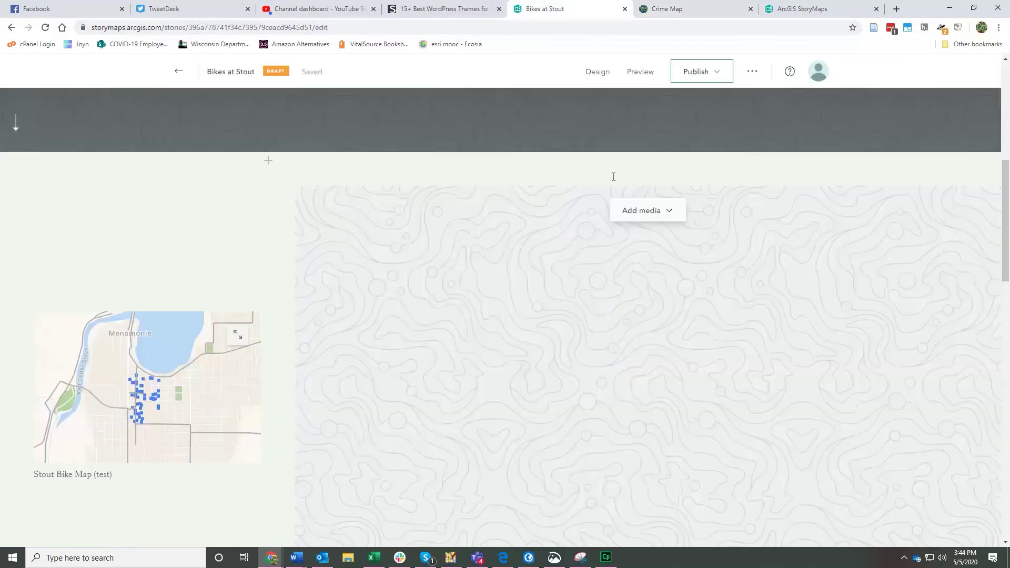
{"action": "scroll", "coordinate": [614, 176], "scroll_direction": "down", "scroll_amount": 6}
{"action": "scroll", "coordinate": [487, 311], "scroll_direction": "up", "scroll_amount": 5}
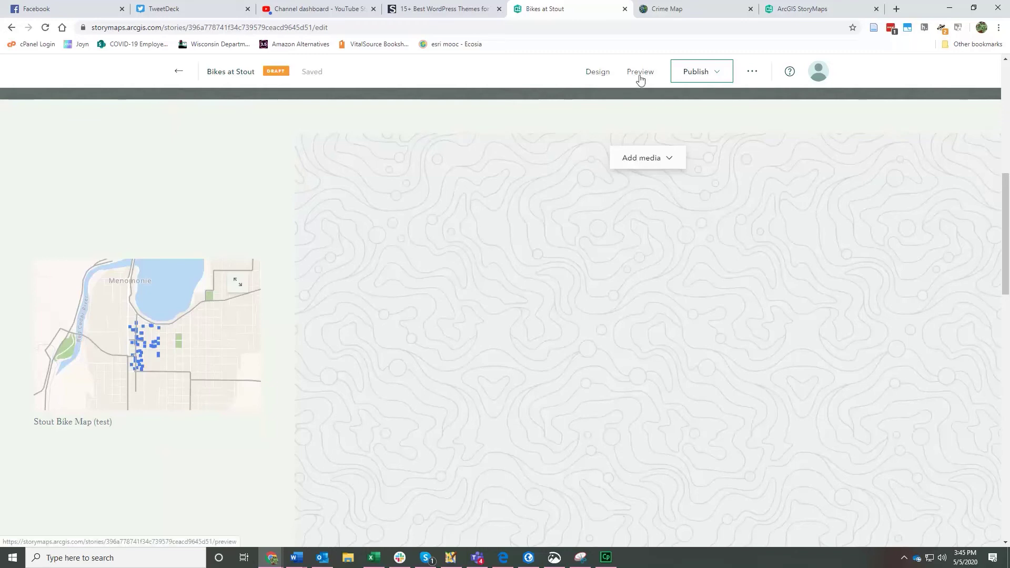
{"action": "left_click", "coordinate": [687, 9]}
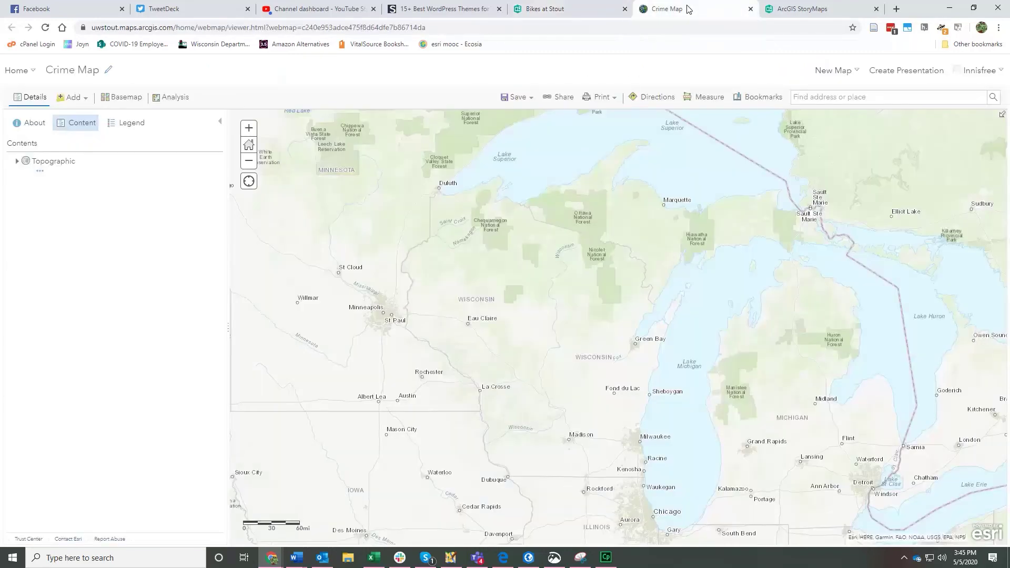
Create a Map Notes layer named 'Travel Stops' using the default Map Notes template.
{"action": "left_click", "coordinate": [73, 98]}
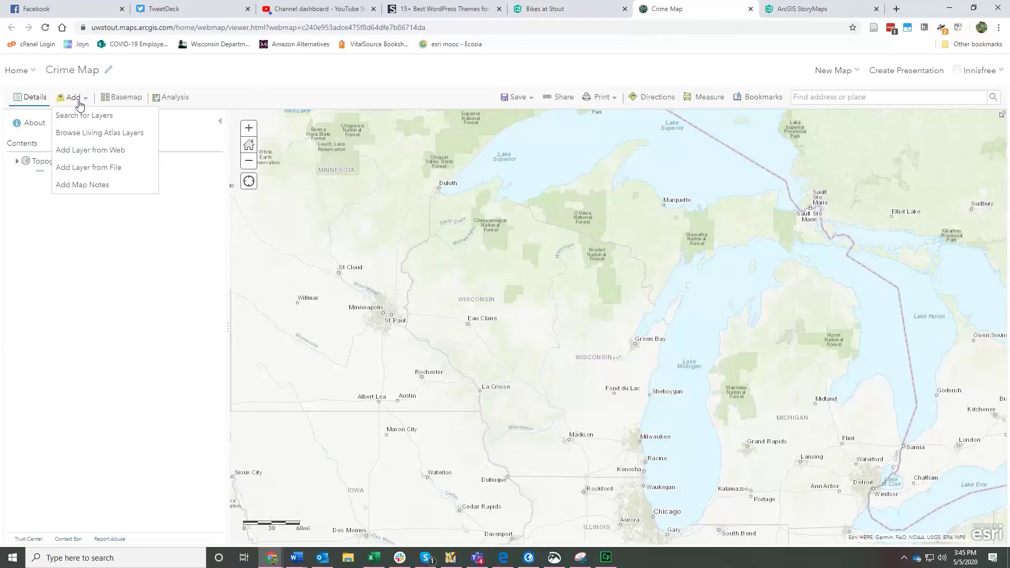
{"action": "left_click", "coordinate": [84, 187]}
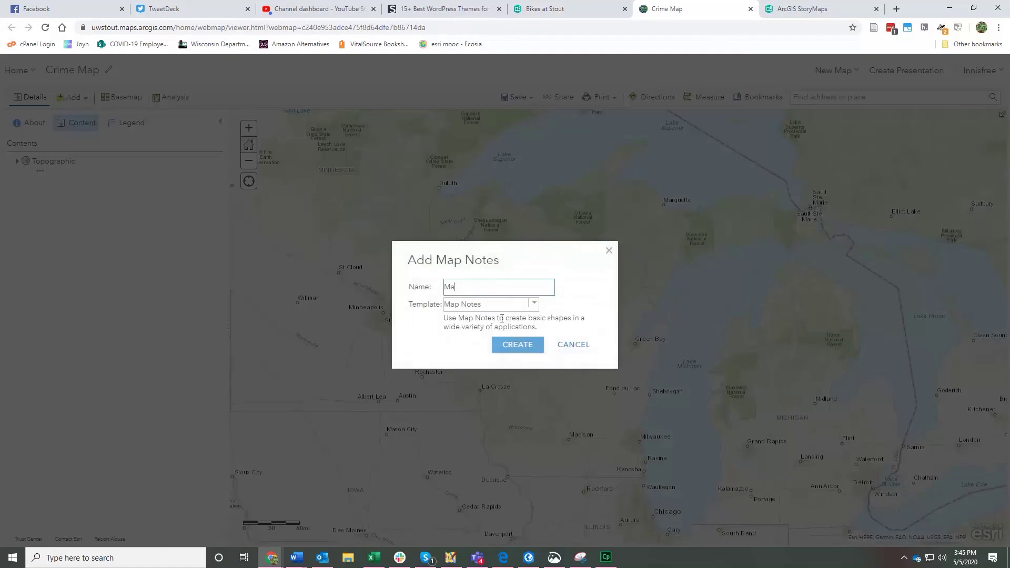
{"action": "key", "text": "BackSpace"}
{"action": "key", "text": "BackSpace"}
{"action": "type", "text": "Traa"}
{"action": "type", "text": "el Stop"}
{"action": "left_click", "coordinate": [534, 305]}
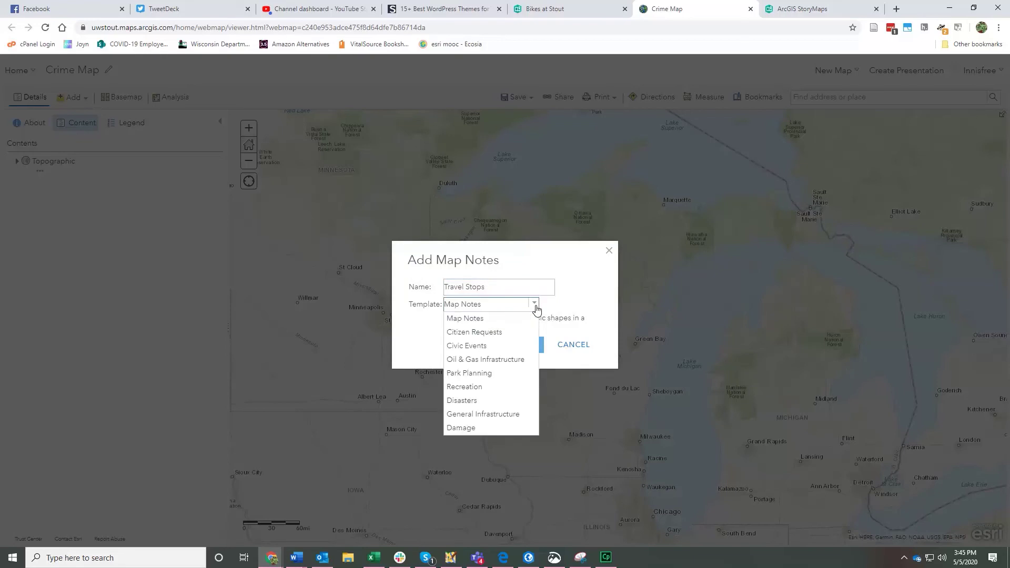
{"action": "left_click", "coordinate": [566, 295]}
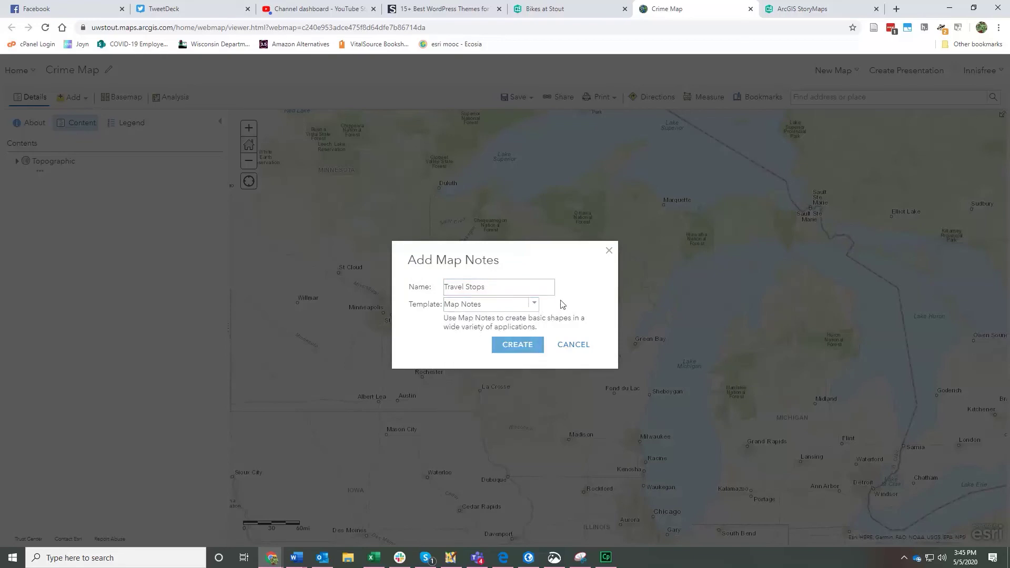
{"action": "left_click", "coordinate": [517, 346]}
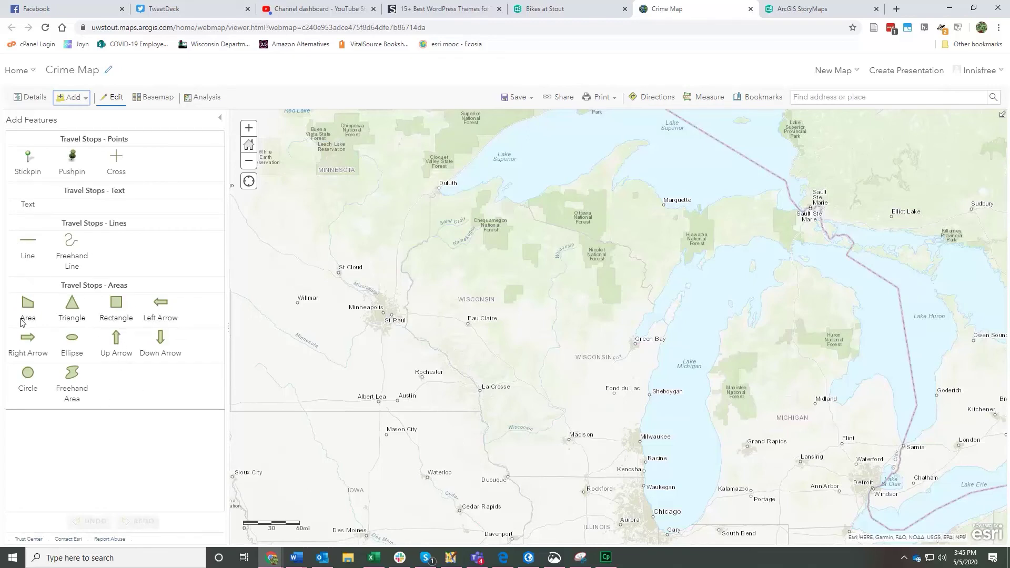
Drop a Travel Stops pushpin at Eau Claire and save the Crime Map.
{"action": "left_click", "coordinate": [75, 165]}
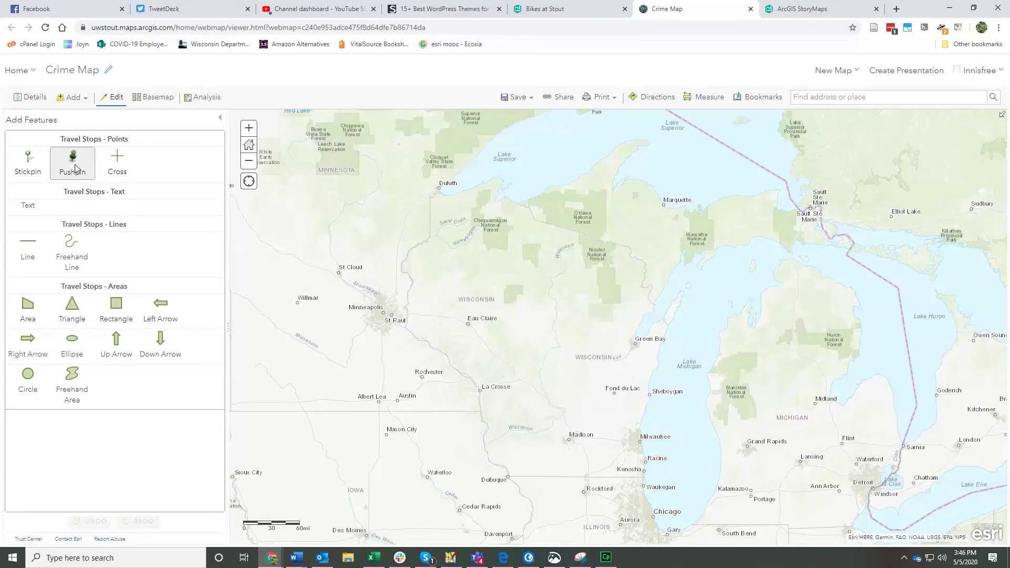
{"action": "left_click", "coordinate": [468, 323]}
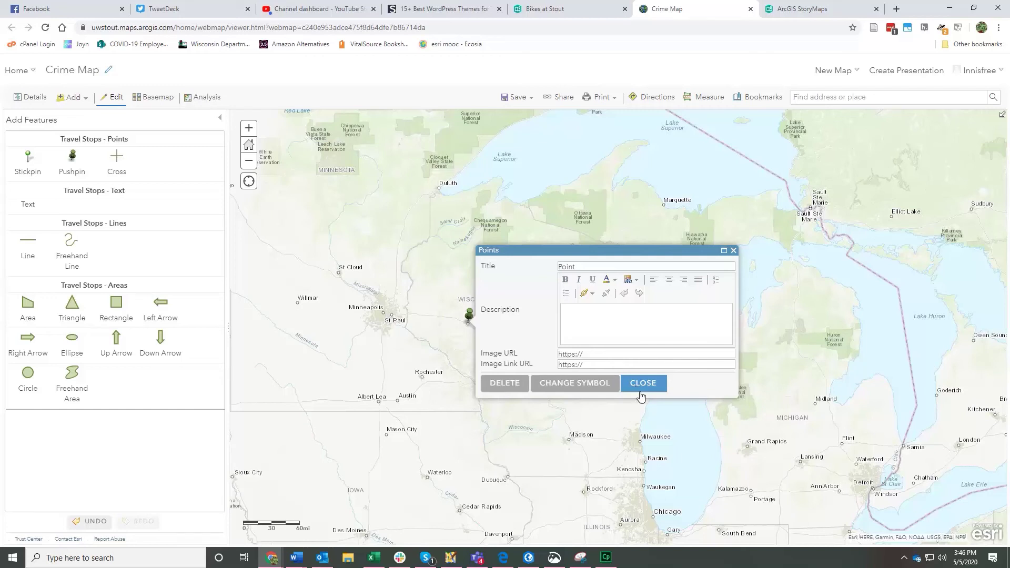
{"action": "left_click", "coordinate": [640, 396]}
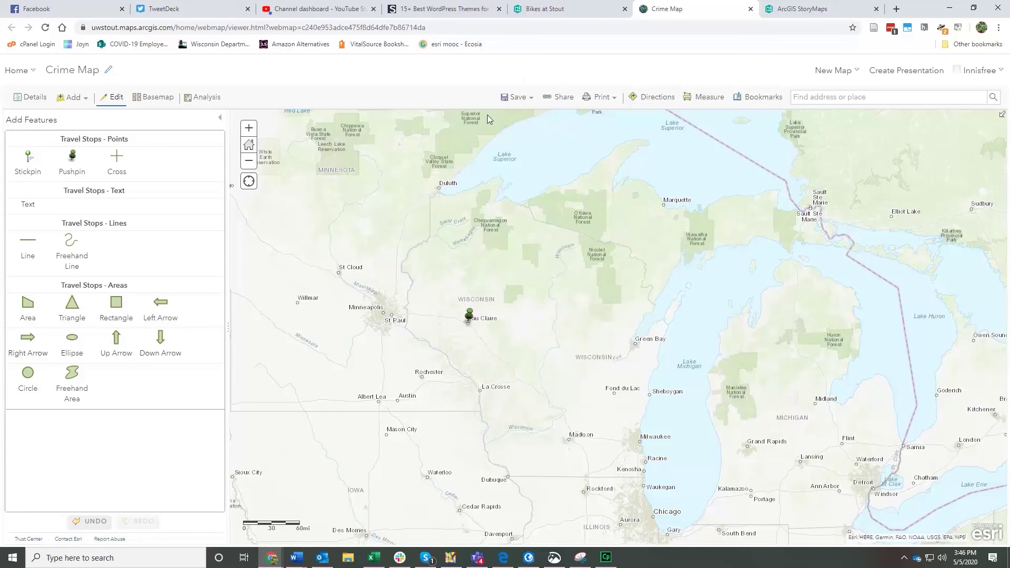
{"action": "left_click", "coordinate": [530, 97]}
{"action": "left_click", "coordinate": [517, 117]}
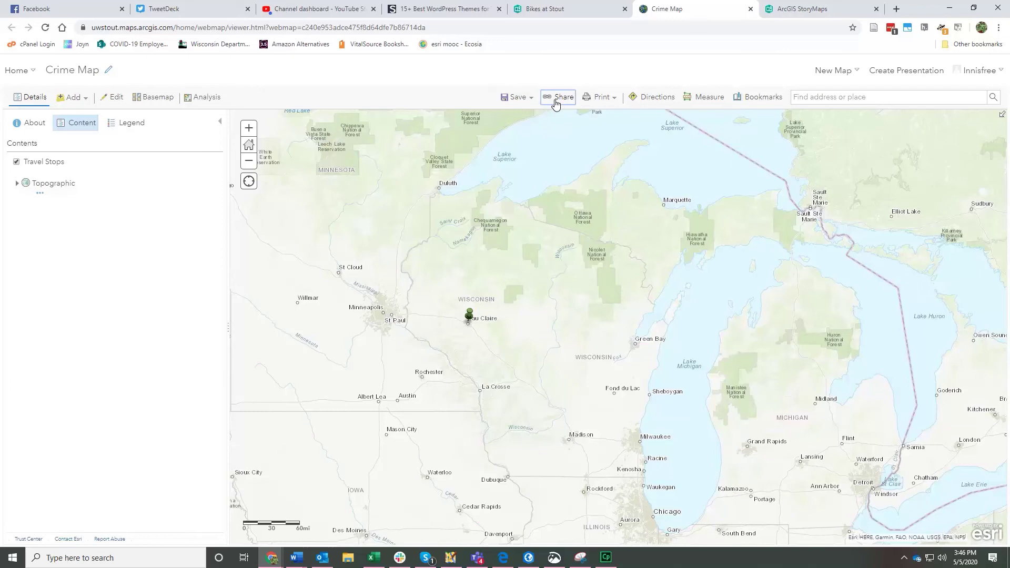
Browse the Story Map web app templates from Share, then cancel without creating an app.
{"action": "left_click", "coordinate": [555, 99]}
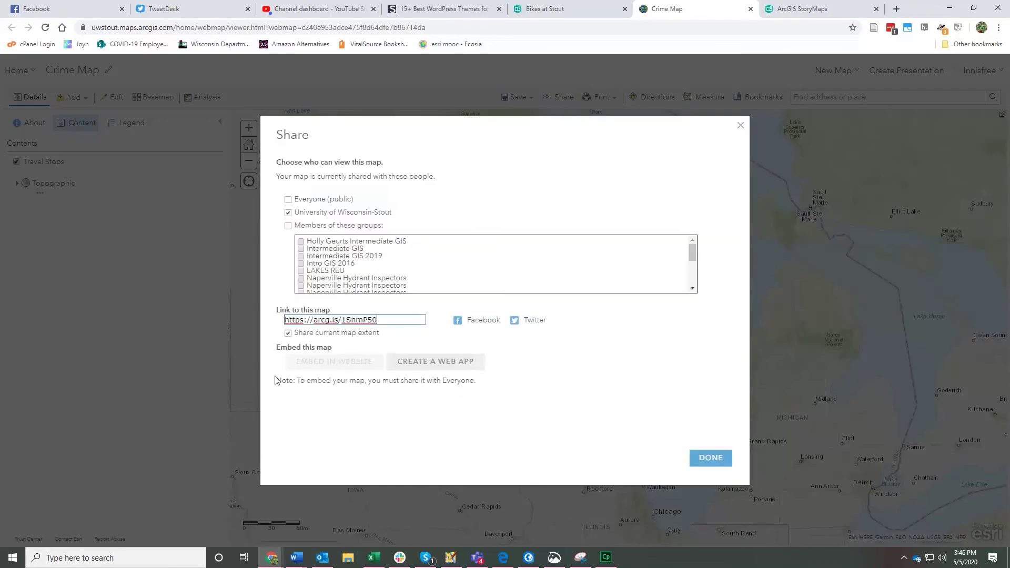
{"action": "left_click", "coordinate": [446, 362]}
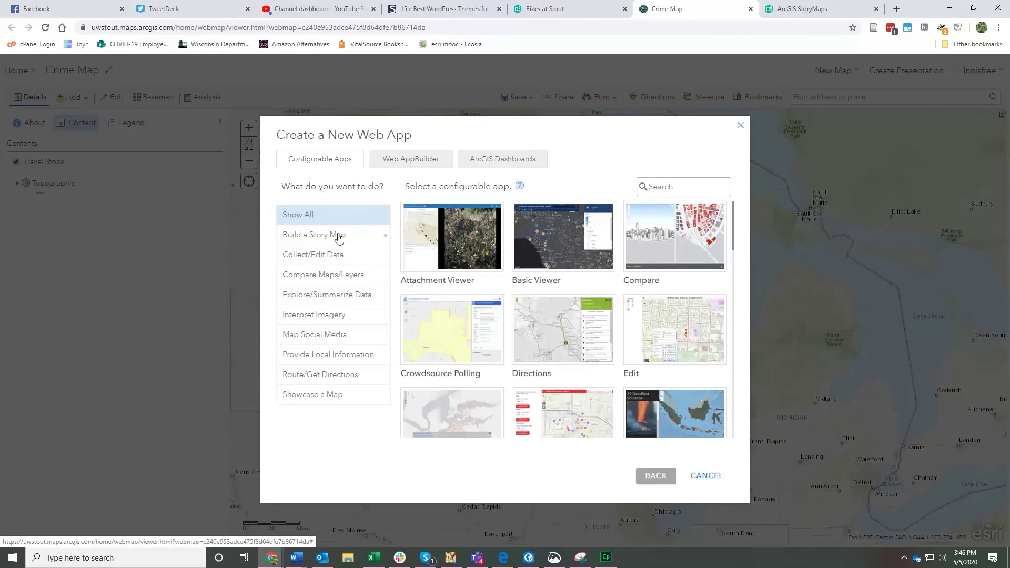
{"action": "left_click", "coordinate": [338, 235]}
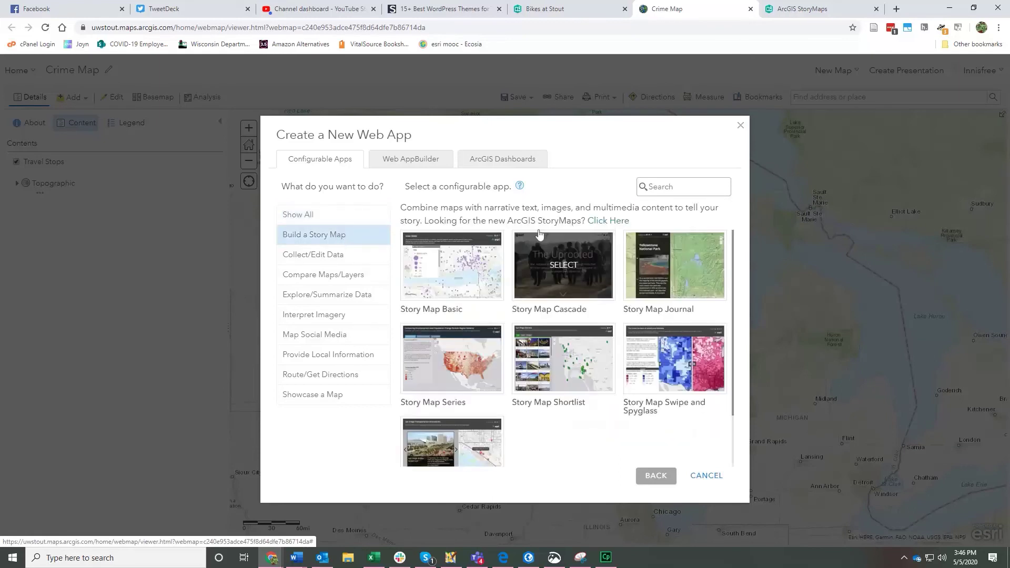
{"action": "scroll", "coordinate": [582, 333], "scroll_direction": "down", "scroll_amount": 1}
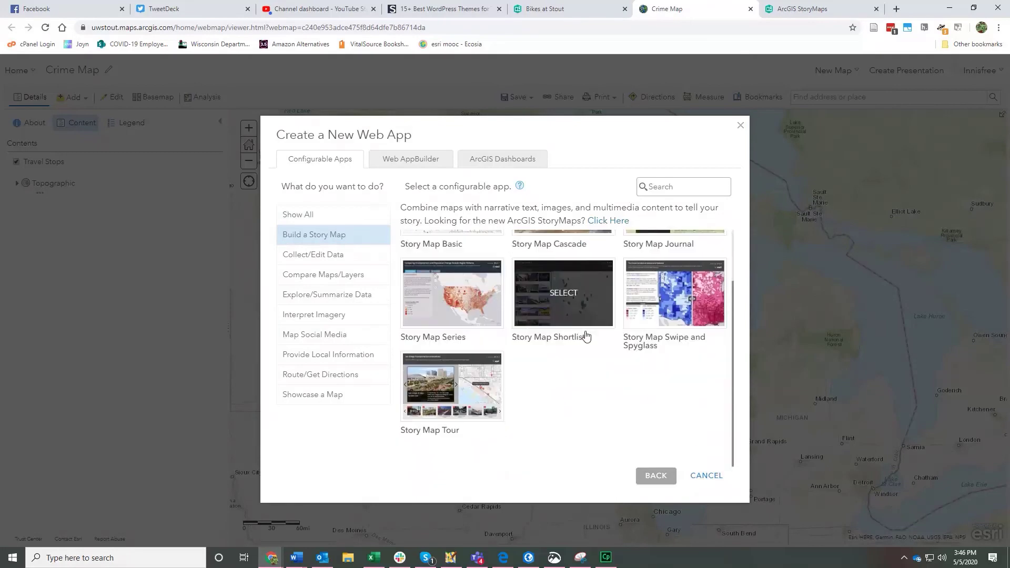
{"action": "scroll", "coordinate": [579, 362], "scroll_direction": "up", "scroll_amount": 1}
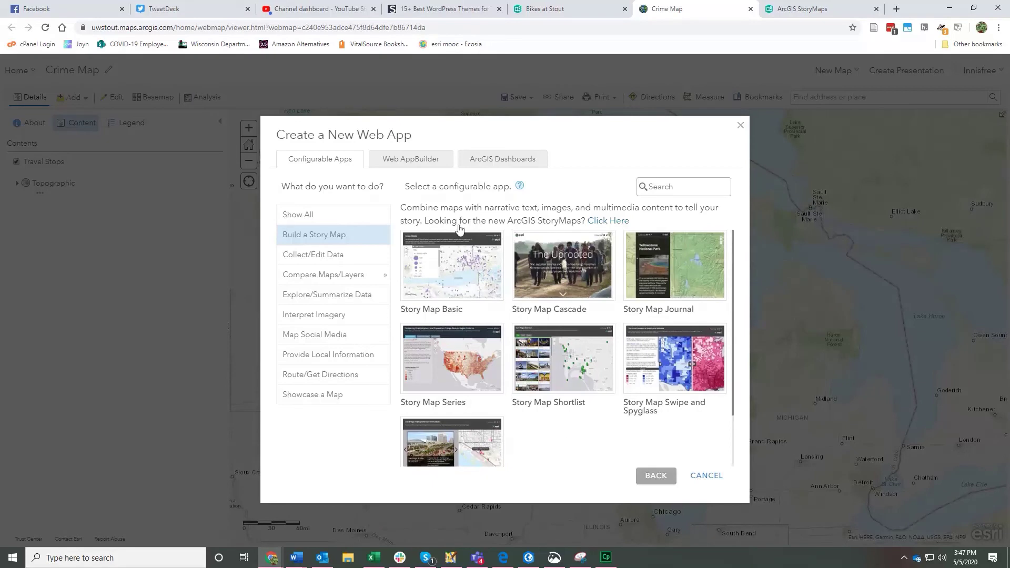
{"action": "left_click", "coordinate": [703, 475]}
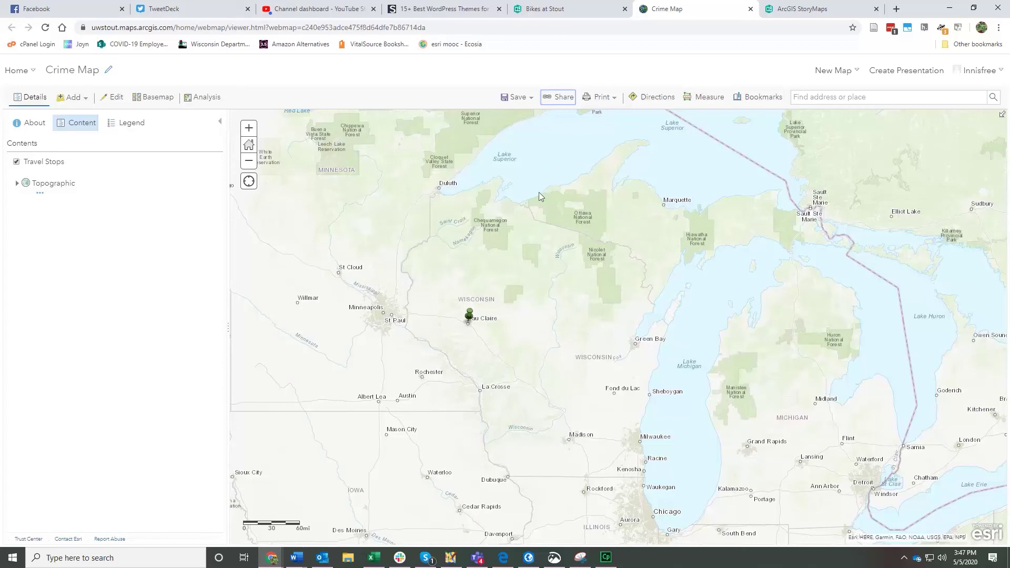
In ArcGIS Pro, close Symbology and start sharing the Murders per 10,000 people map as a web map.
{"action": "left_click", "coordinate": [529, 558]}
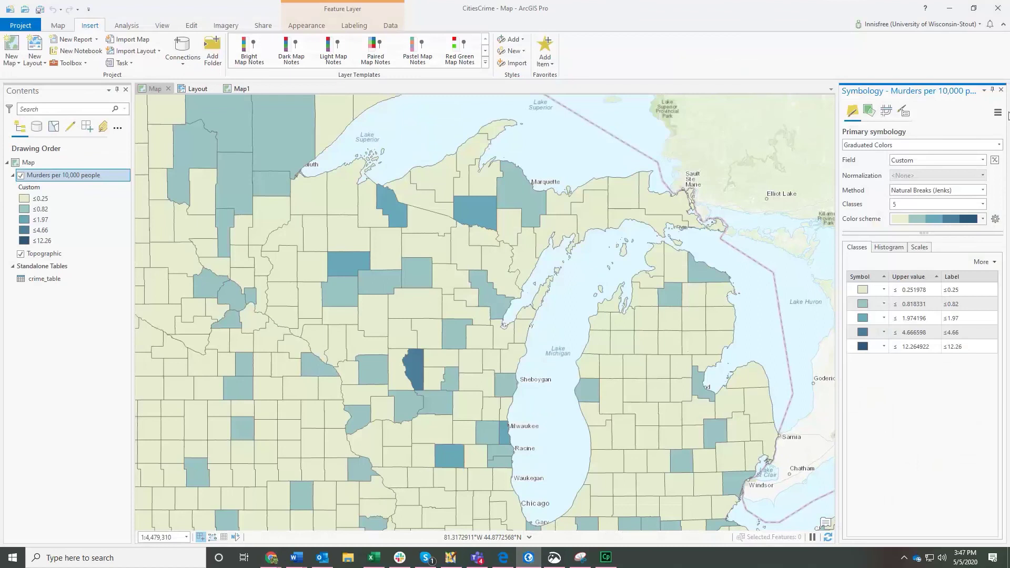
{"action": "left_click", "coordinate": [1002, 91]}
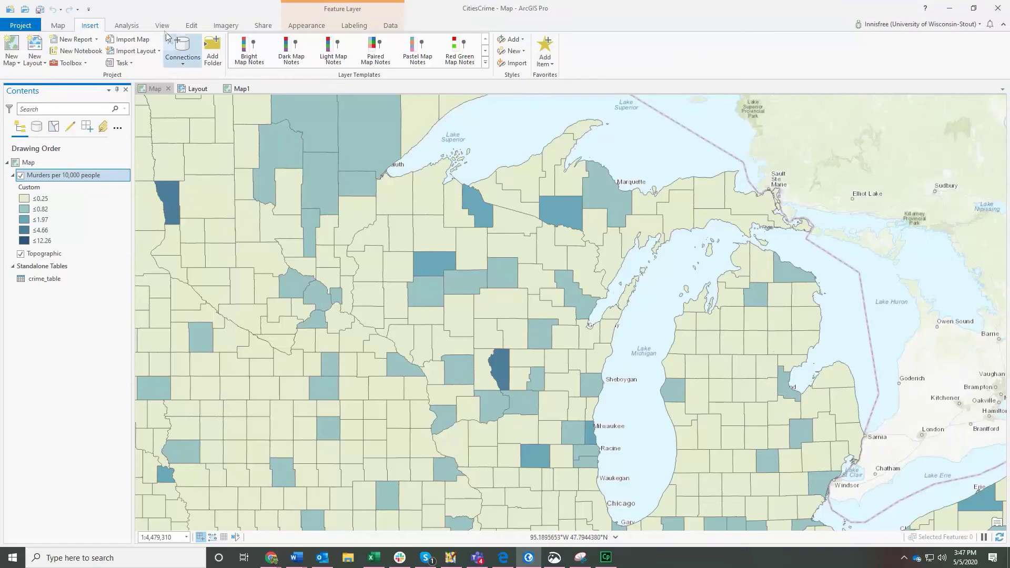
{"action": "left_click", "coordinate": [262, 26]}
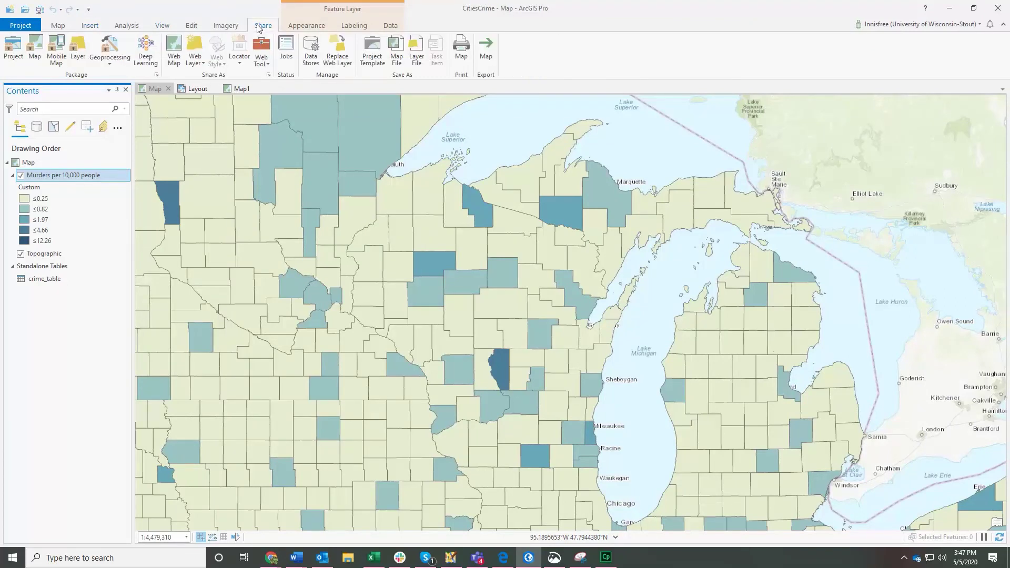
{"action": "left_click", "coordinate": [173, 53]}
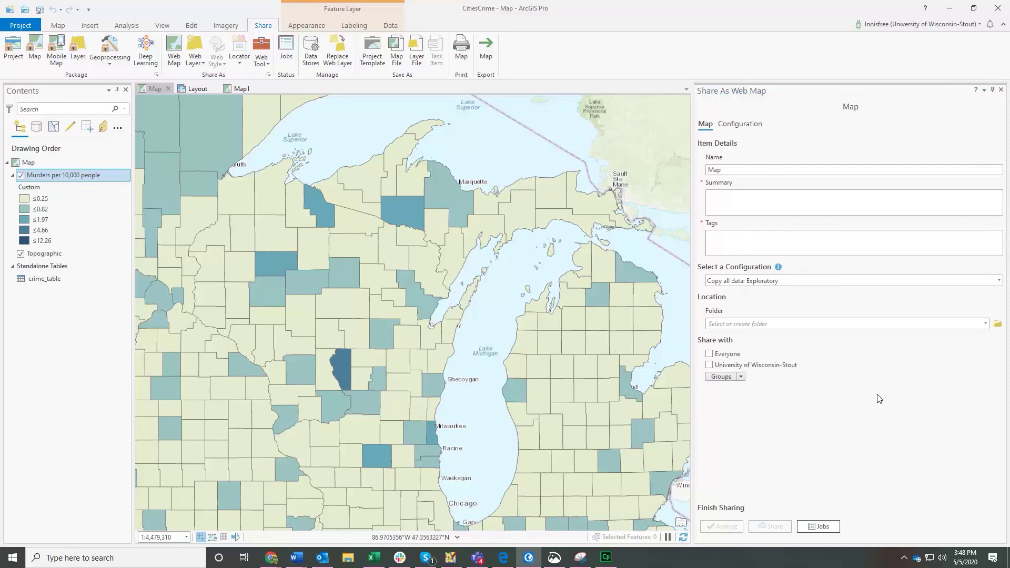
Name the web map crime_map_corrected, summarize it 'Shows murder rate per 10,000.', and tag it crime, murder, Wisconsin.
{"action": "left_click", "coordinate": [736, 170]}
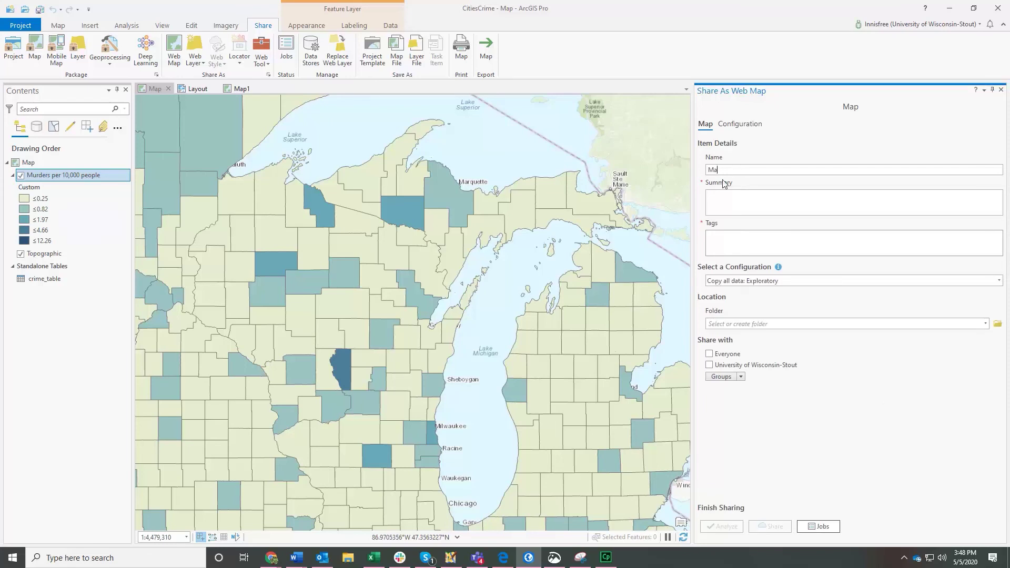
{"action": "key", "text": "BackSpace"}
{"action": "key", "text": "BackSpace"}
{"action": "key", "text": "BackSpace"}
{"action": "key", "text": "BackSpace"}
{"action": "key", "text": "BackSpace"}
{"action": "key", "text": "BackSpace"}
{"action": "type", "text": "rected"}
{"action": "left_click", "coordinate": [727, 200]}
{"action": "key", "text": "Tab"}
{"action": "type", "text": "crime"}
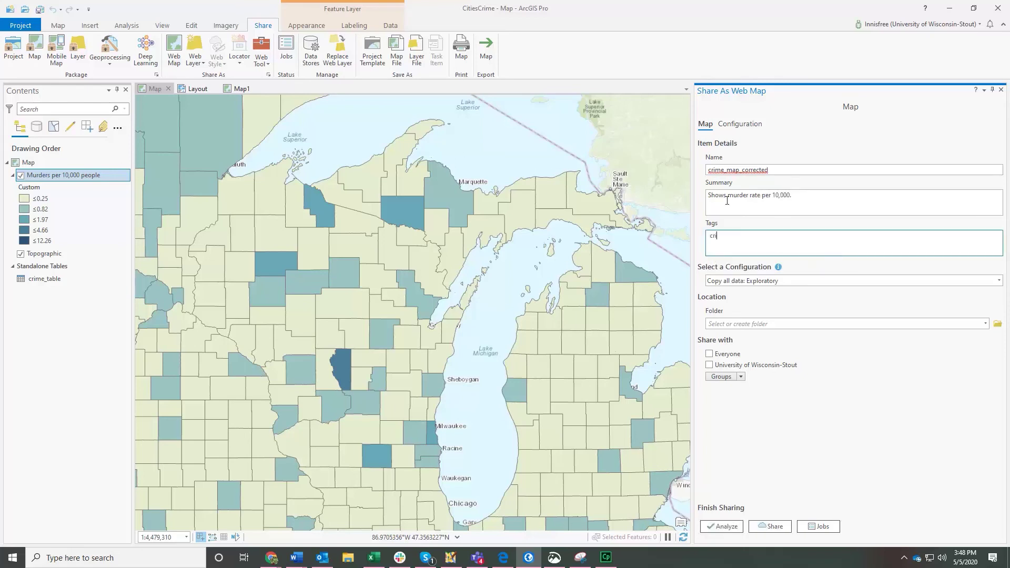
{"action": "type", "text": ","}
{"action": "type", "text": "murder, Wisconsin"}
{"action": "left_click", "coordinate": [876, 280]}
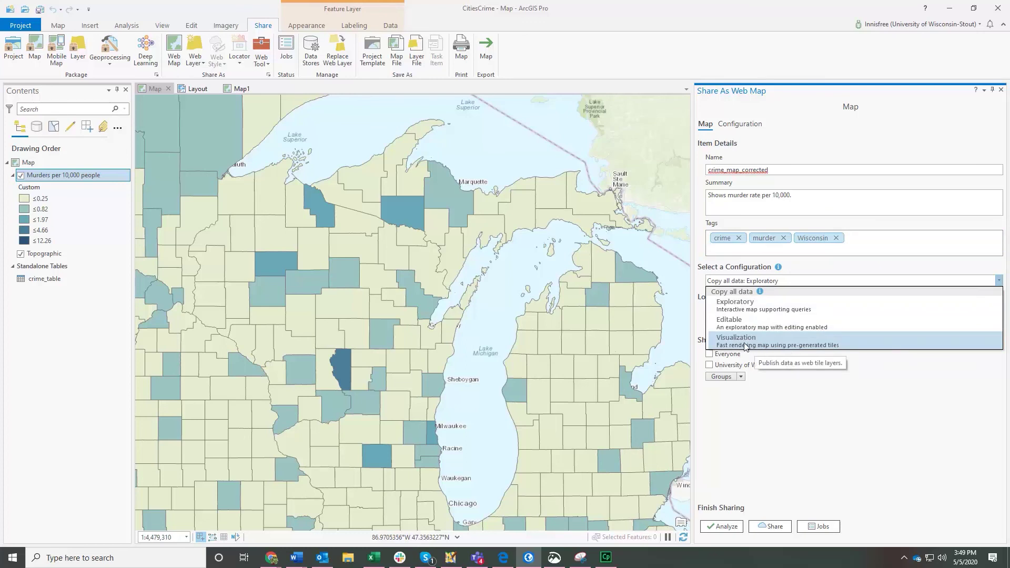
Keep Copy all data: Exploratory, save to the root folder, and share with University of Wisconsin-Stout.
{"action": "left_click", "coordinate": [745, 308]}
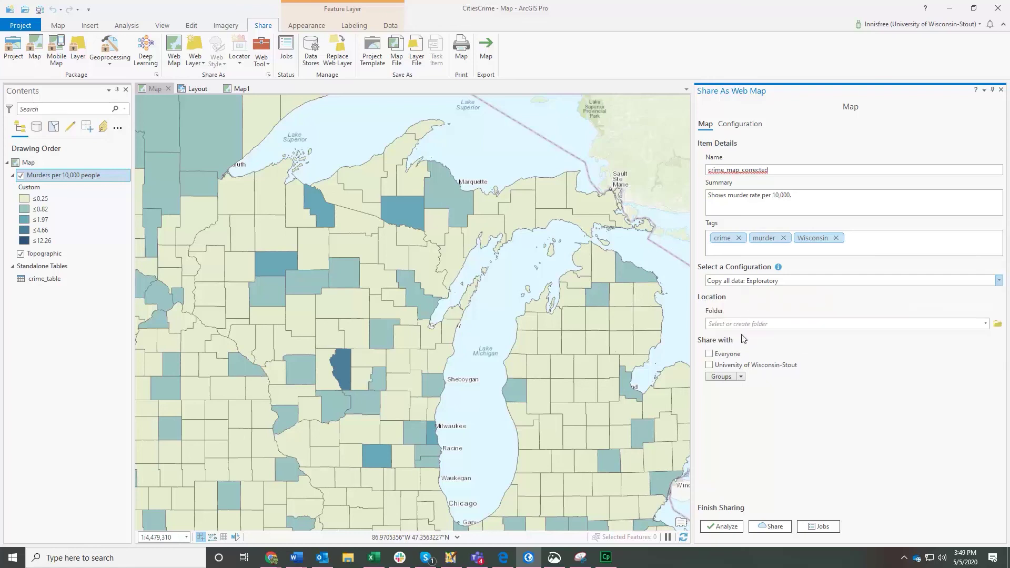
{"action": "left_click", "coordinate": [744, 324]}
{"action": "left_click", "coordinate": [988, 326]}
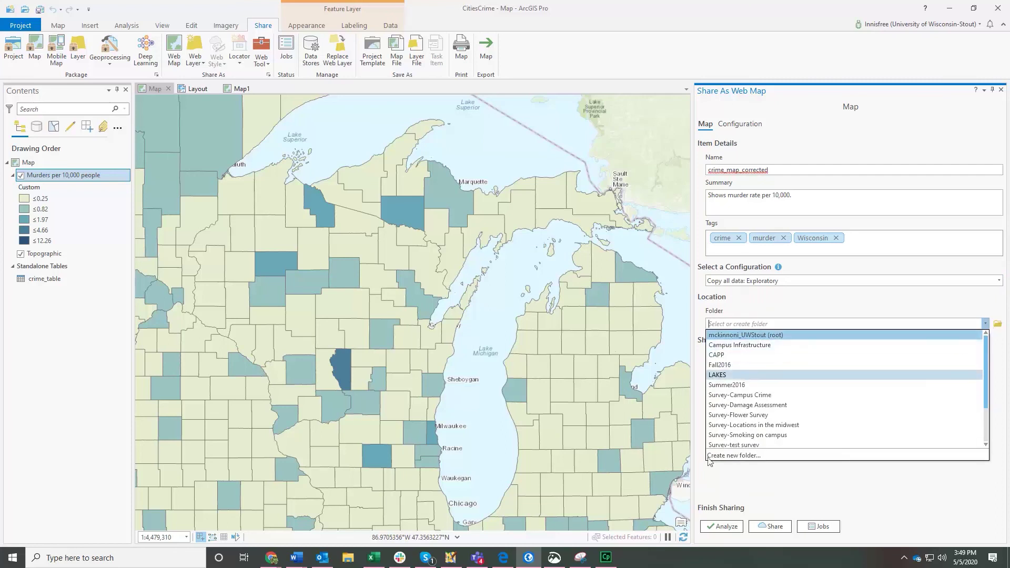
{"action": "scroll", "coordinate": [826, 394], "scroll_direction": "down", "scroll_amount": 2}
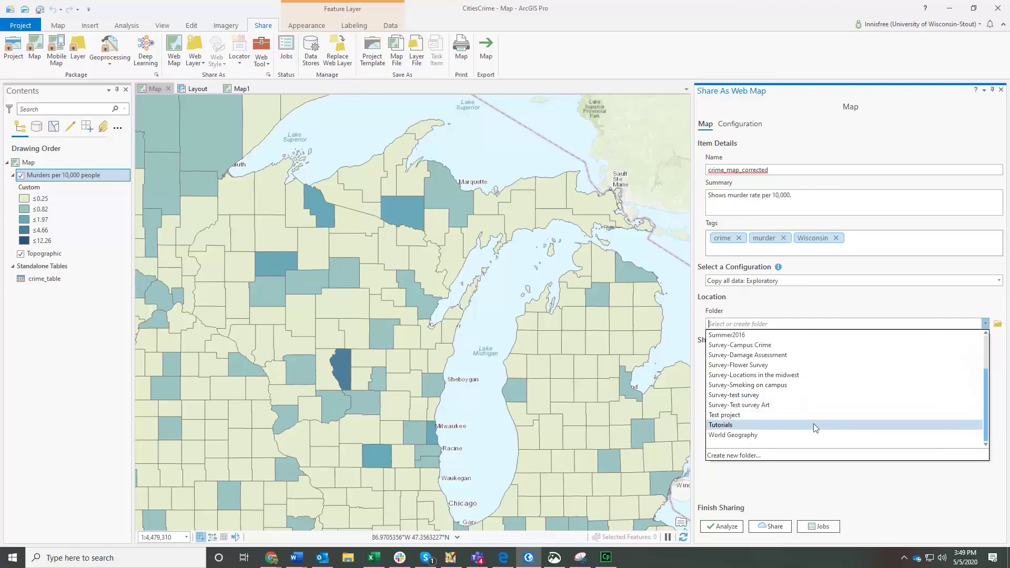
{"action": "scroll", "coordinate": [813, 424], "scroll_direction": "up", "scroll_amount": 2}
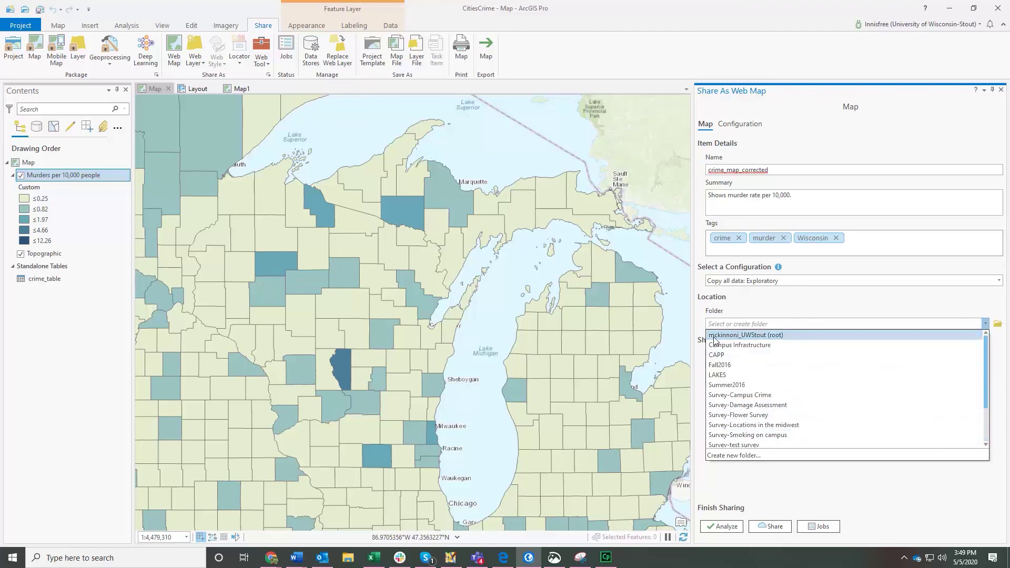
{"action": "left_click", "coordinate": [714, 337]}
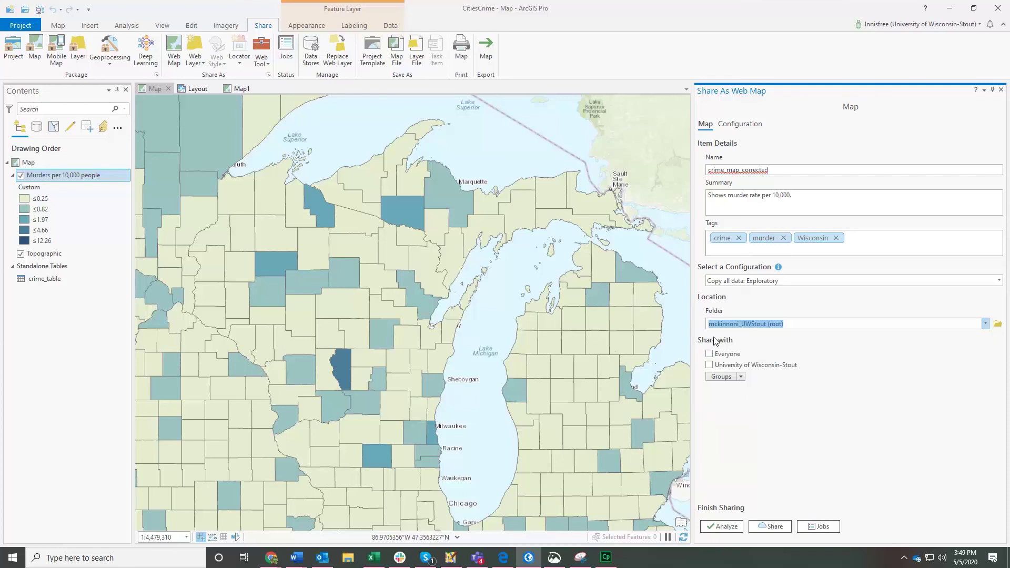
{"action": "left_click", "coordinate": [709, 365]}
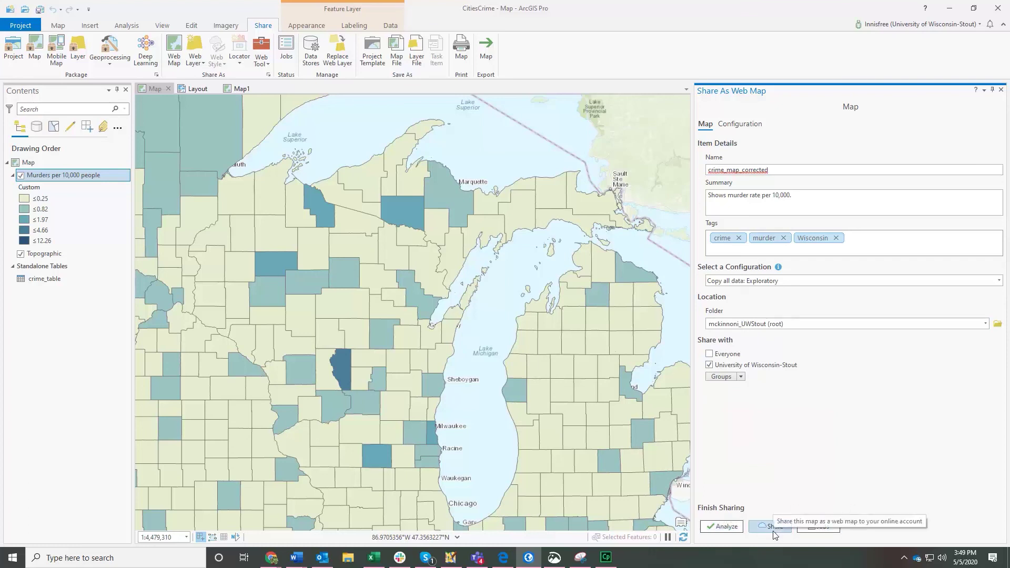
Analyze crime_map_corrected, accept the single feature-template warning, and share it online.
{"action": "left_click", "coordinate": [723, 528]}
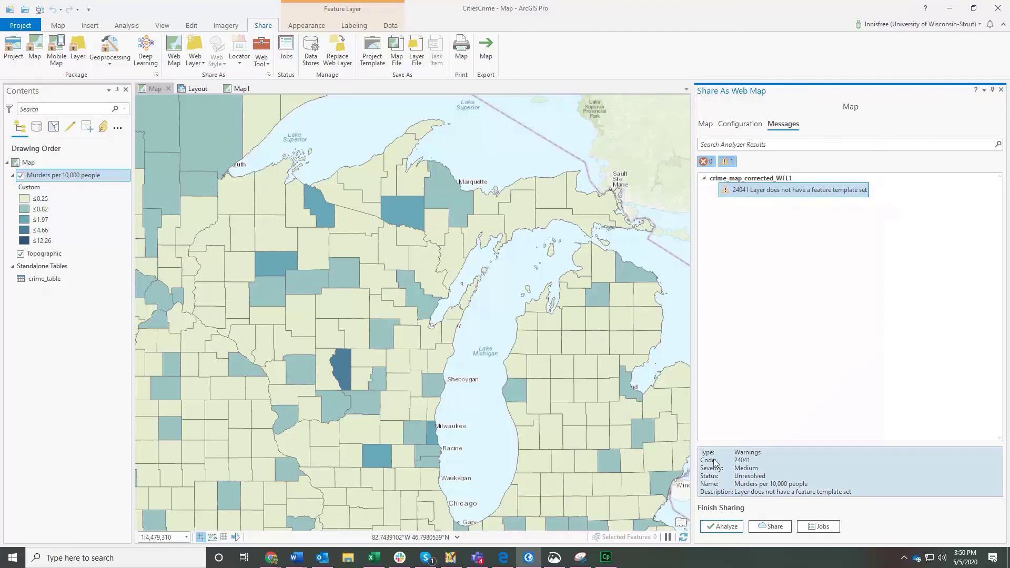
{"action": "left_click", "coordinate": [779, 527]}
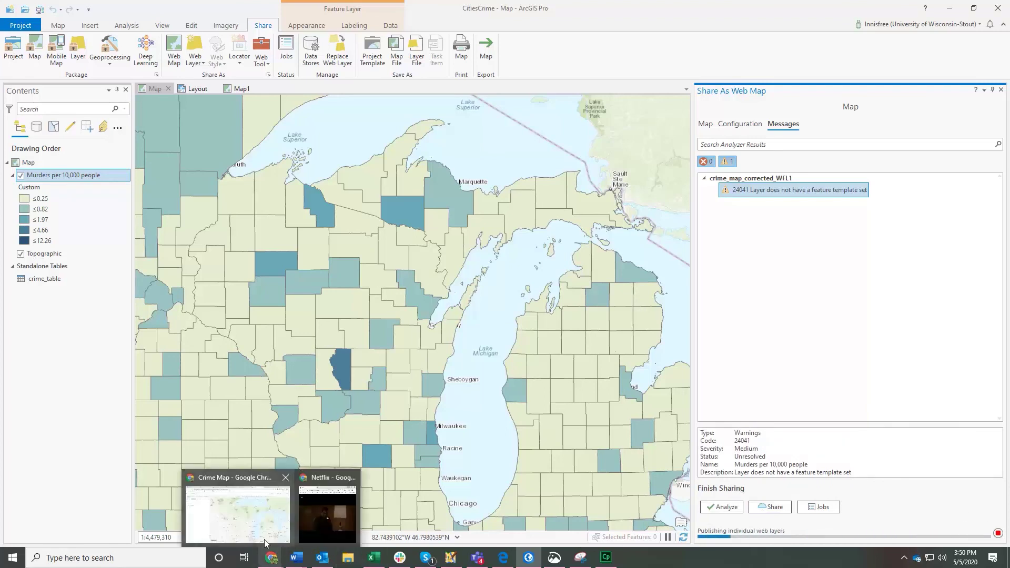
In the browser, go from the Crime Map to the organization home page, then My Content.
{"action": "left_click", "coordinate": [265, 540]}
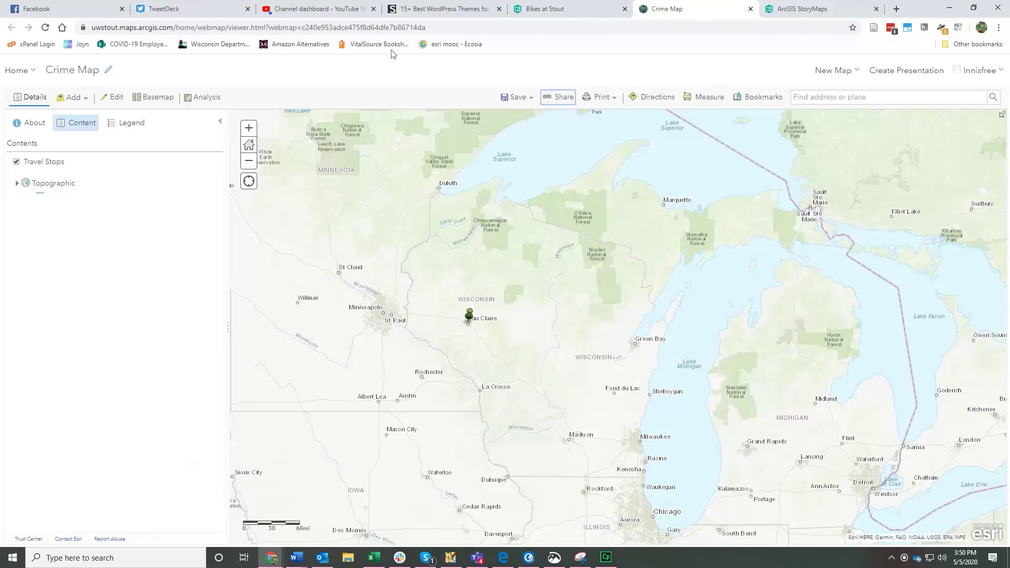
{"action": "left_click", "coordinate": [13, 71]}
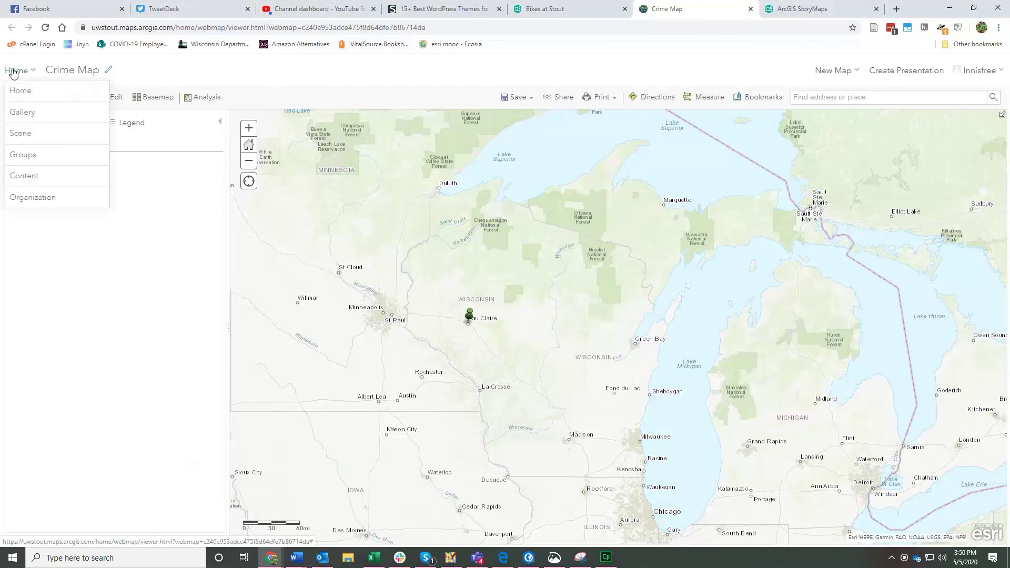
{"action": "left_click", "coordinate": [18, 91]}
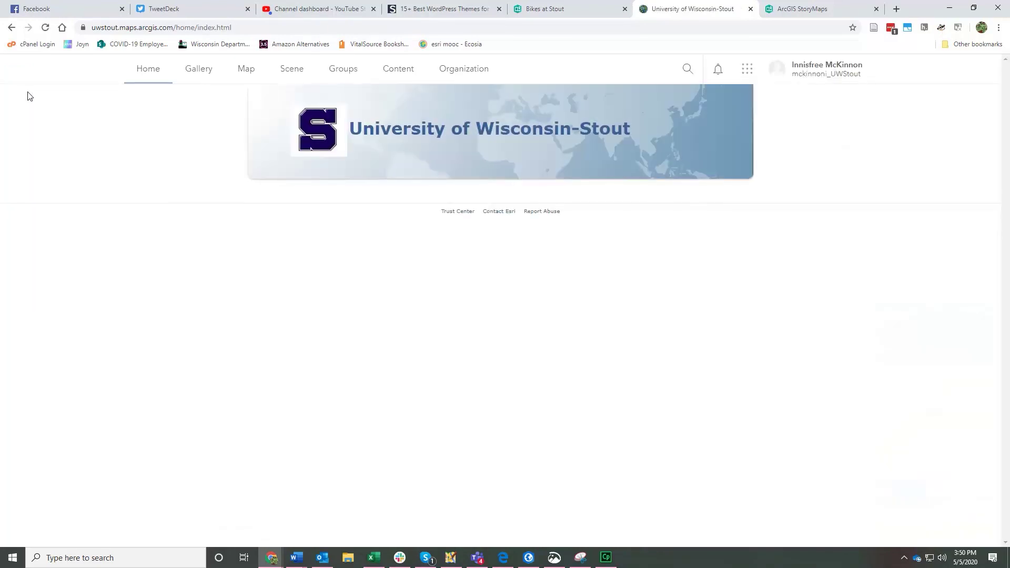
{"action": "left_click", "coordinate": [403, 71]}
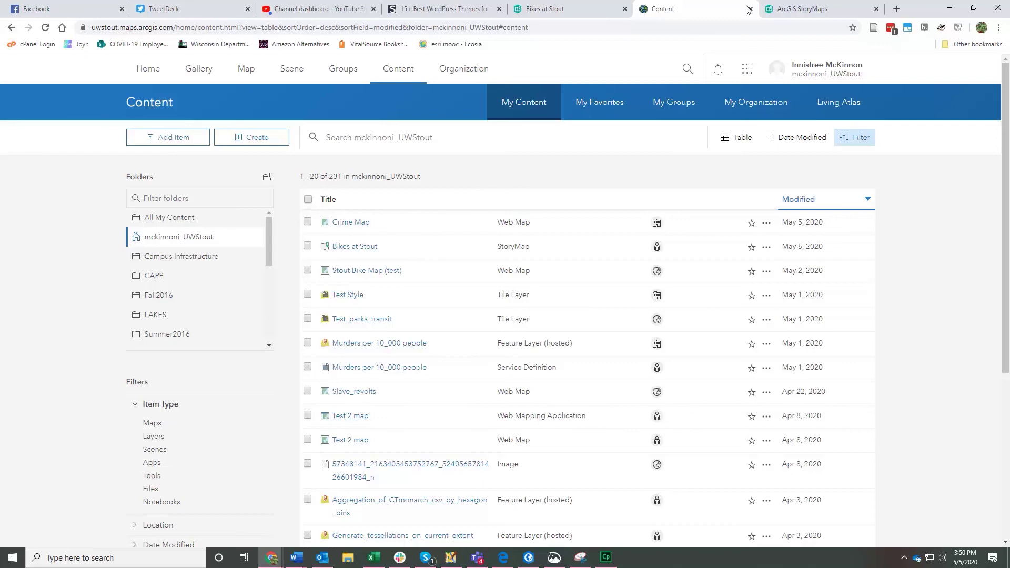
Switch to the ArcGIS StoryMaps tab showing My Stories drafts like Food & Globalization and Homes.
{"action": "left_click", "coordinate": [766, 11]}
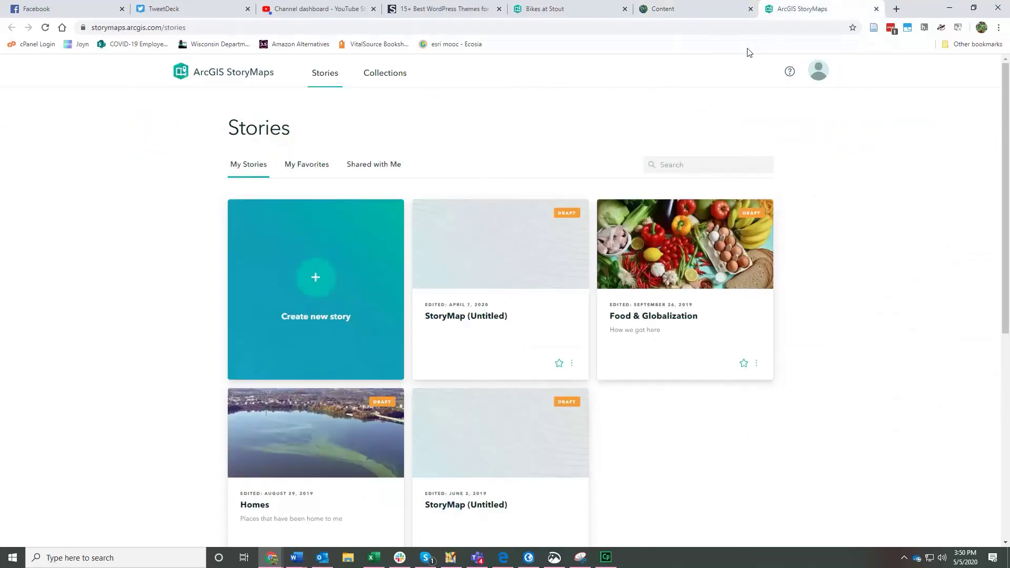